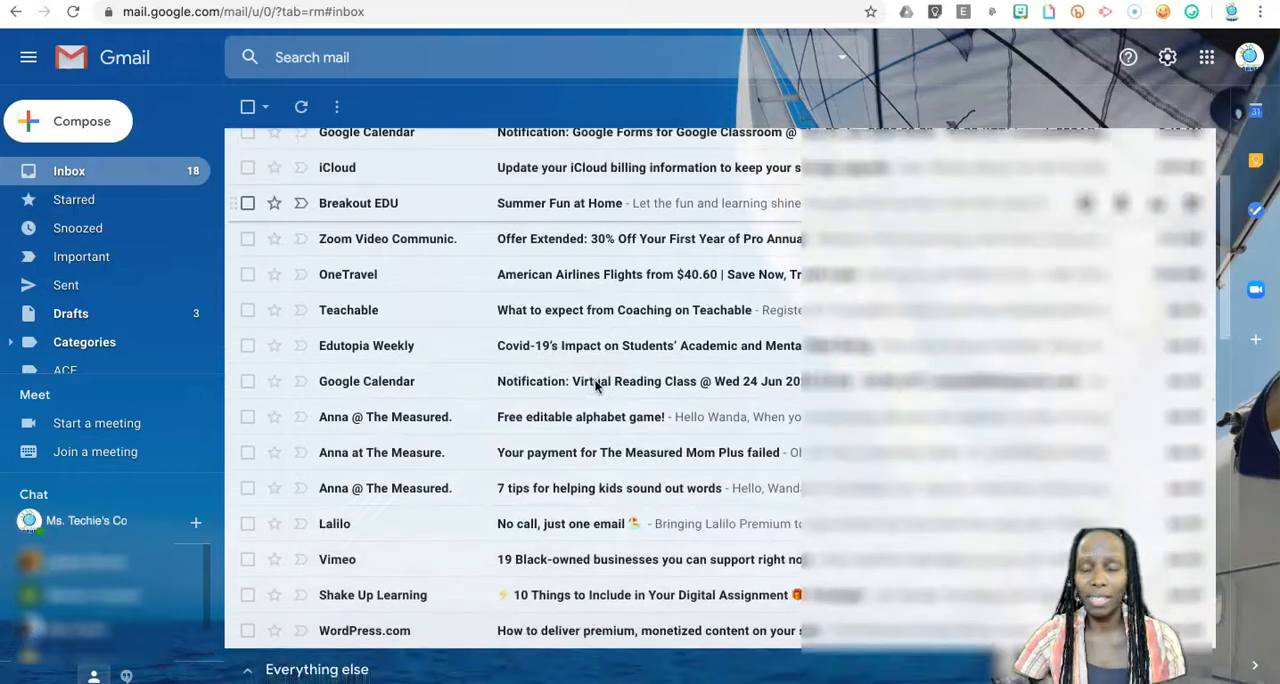
Look through the unread messages in the inbox.
{"action": "scroll", "coordinate": [596, 386], "scroll_direction": "up", "scroll_amount": 3}
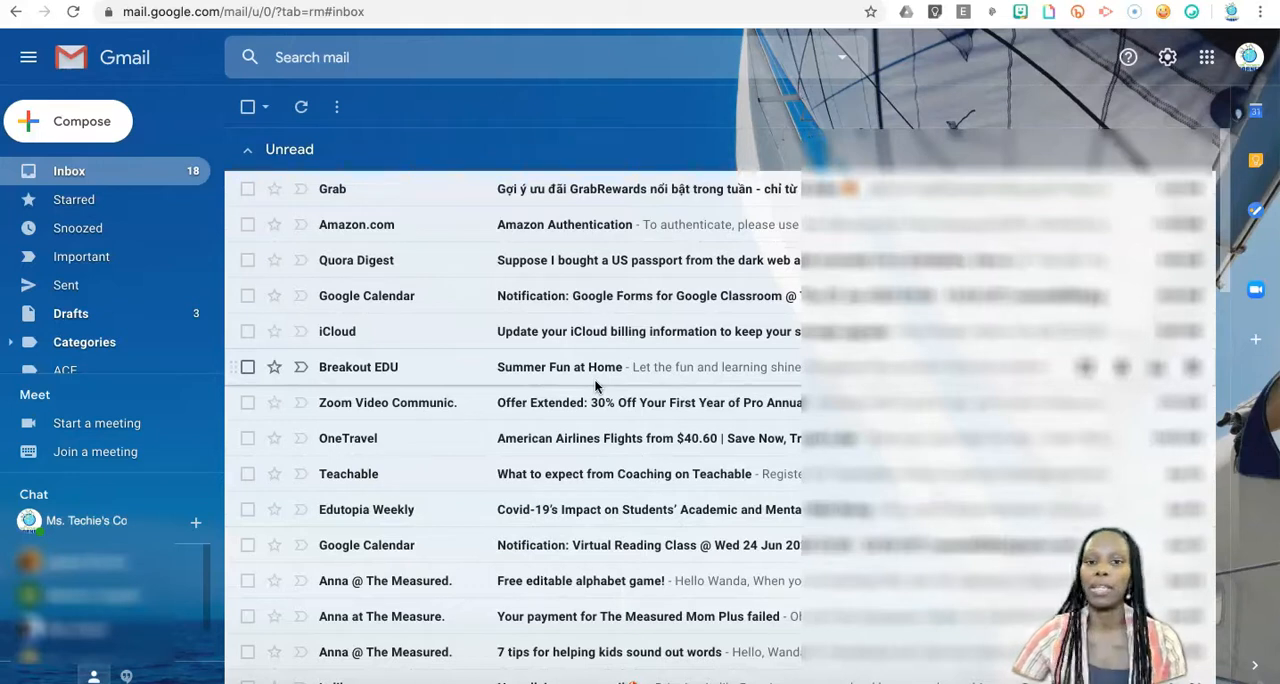
{"action": "scroll", "coordinate": [596, 386], "scroll_direction": "down", "scroll_amount": 2}
{"action": "scroll", "coordinate": [596, 386], "scroll_direction": "up", "scroll_amount": 2}
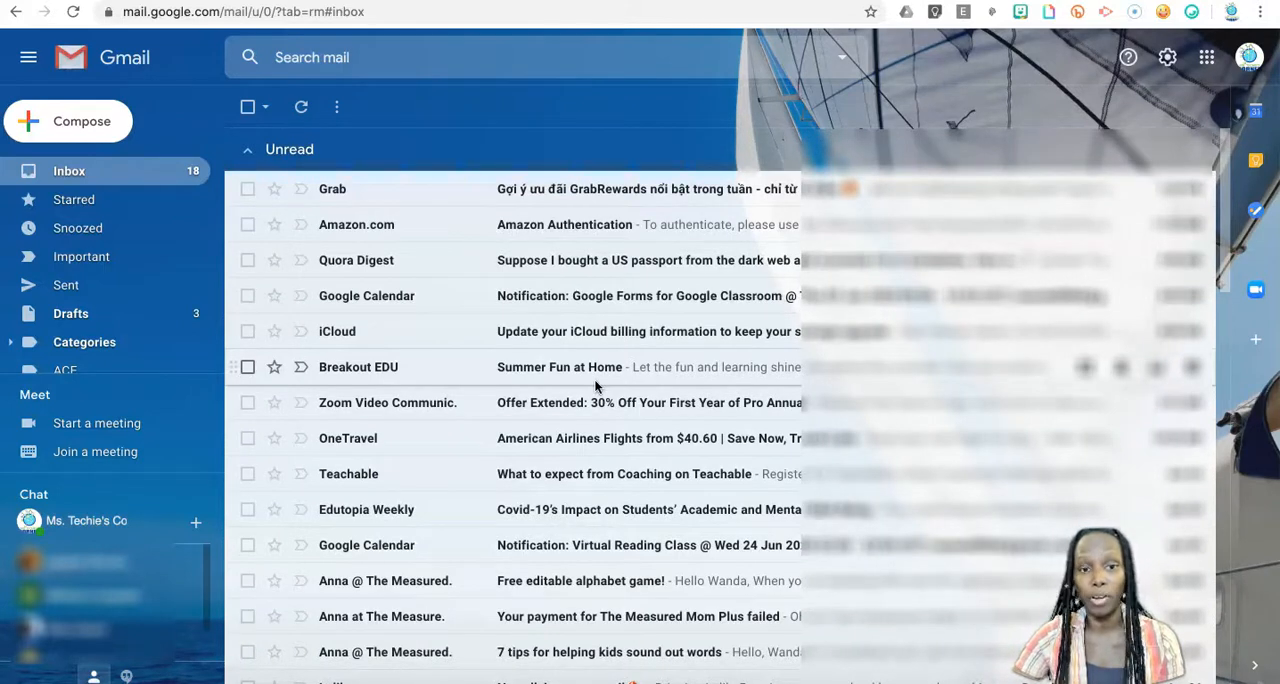
{"action": "scroll", "coordinate": [596, 386], "scroll_direction": "down", "scroll_amount": 1}
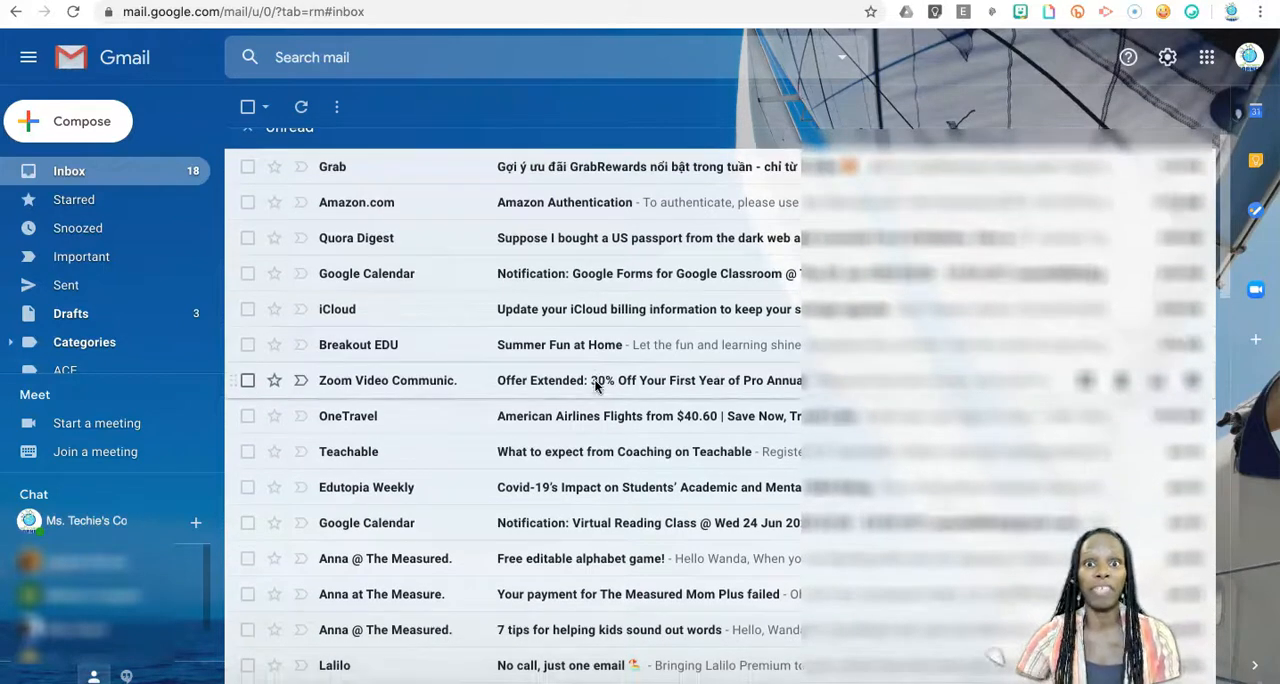
{"action": "left_click", "coordinate": [578, 381]}
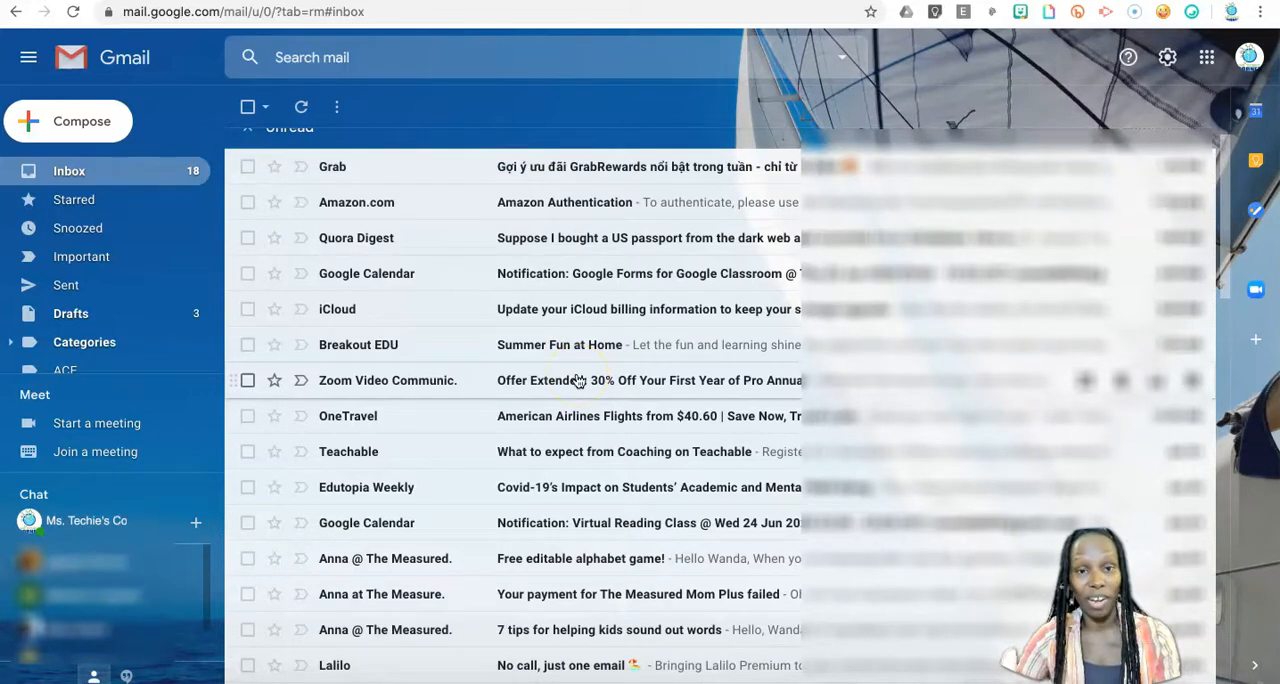
{"action": "scroll", "coordinate": [578, 381], "scroll_direction": "down", "scroll_amount": 1}
{"action": "scroll", "coordinate": [578, 381], "scroll_direction": "up", "scroll_amount": 2}
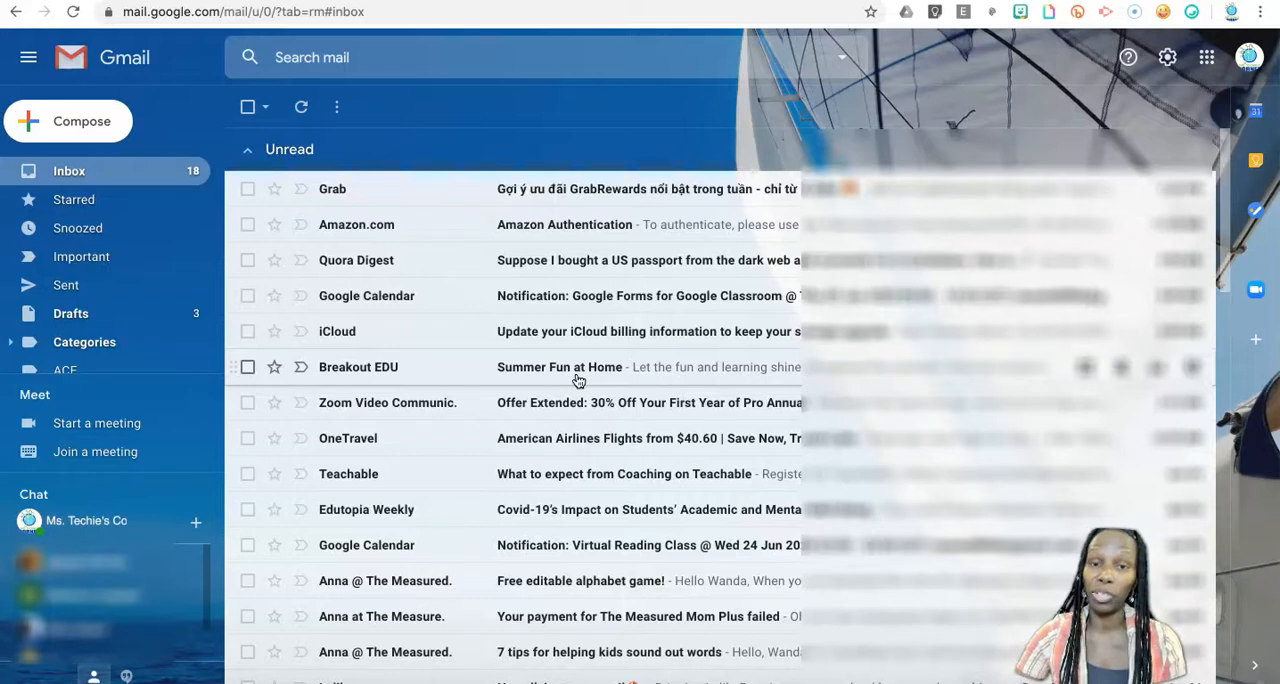
{"action": "scroll", "coordinate": [575, 380], "scroll_direction": "down", "scroll_amount": 1}
{"action": "scroll", "coordinate": [572, 378], "scroll_direction": "up", "scroll_amount": 2}
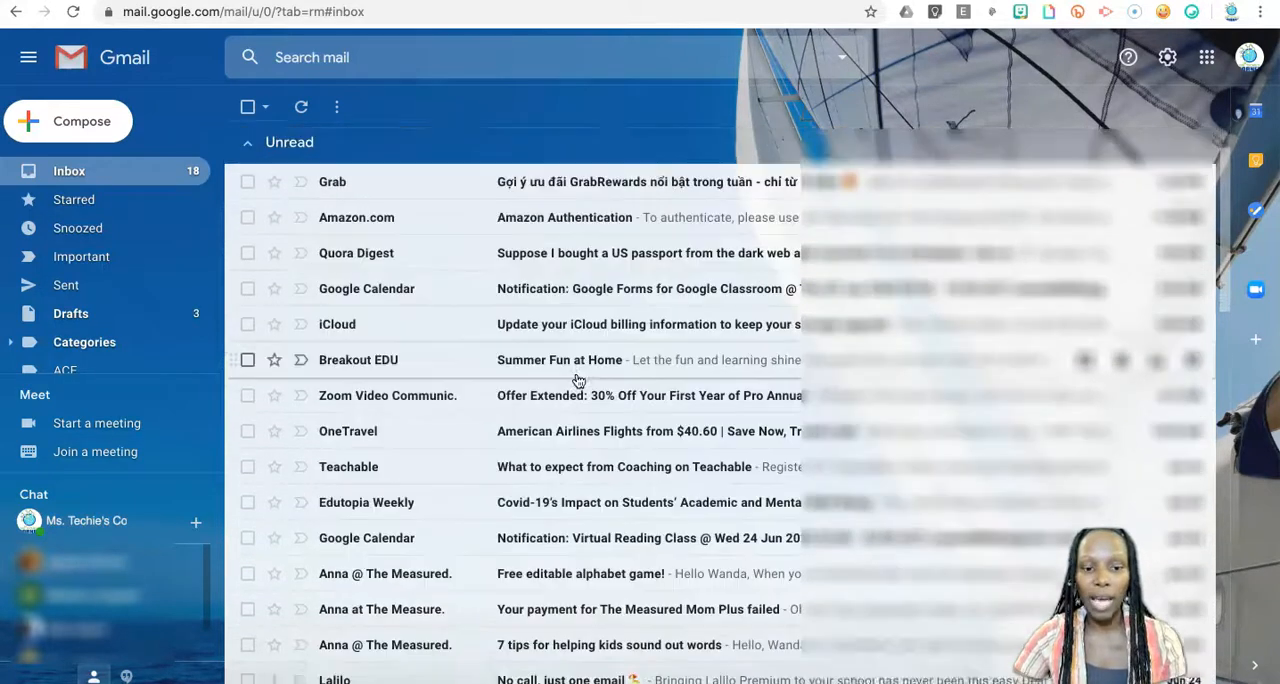
Start a filter based on the unread Grab message and set it to skip the inbox.
{"action": "left_click", "coordinate": [248, 189]}
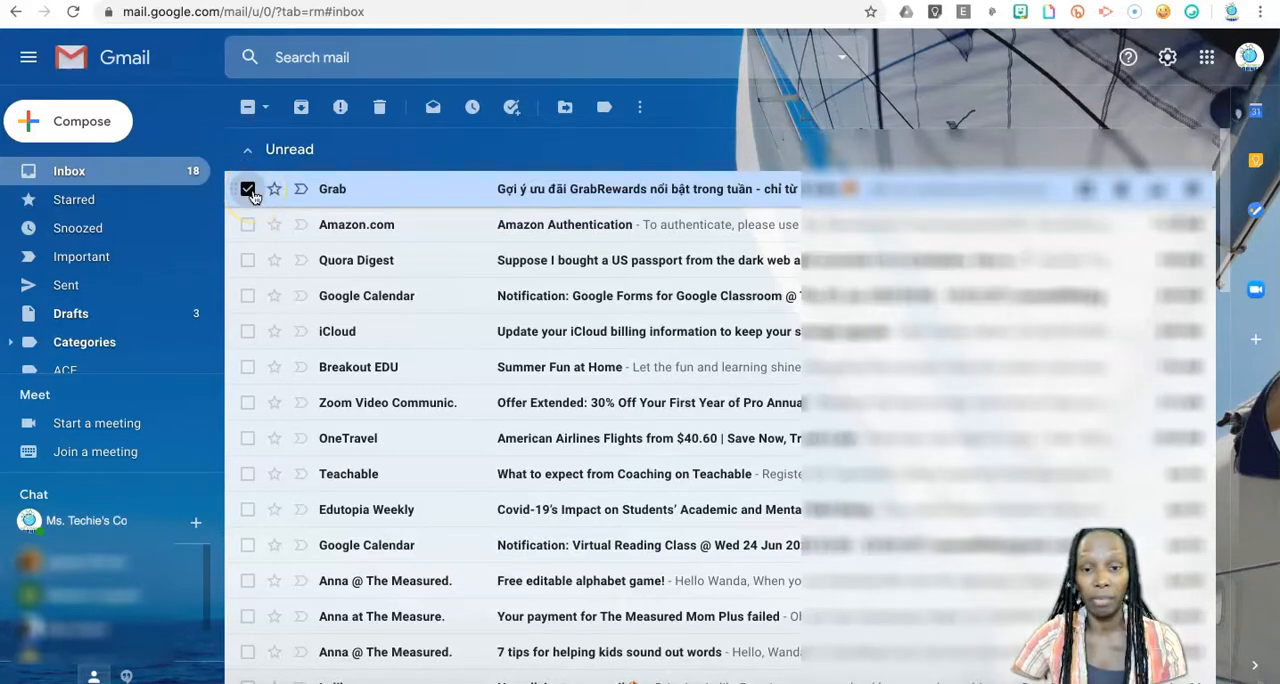
{"action": "left_click", "coordinate": [641, 110]}
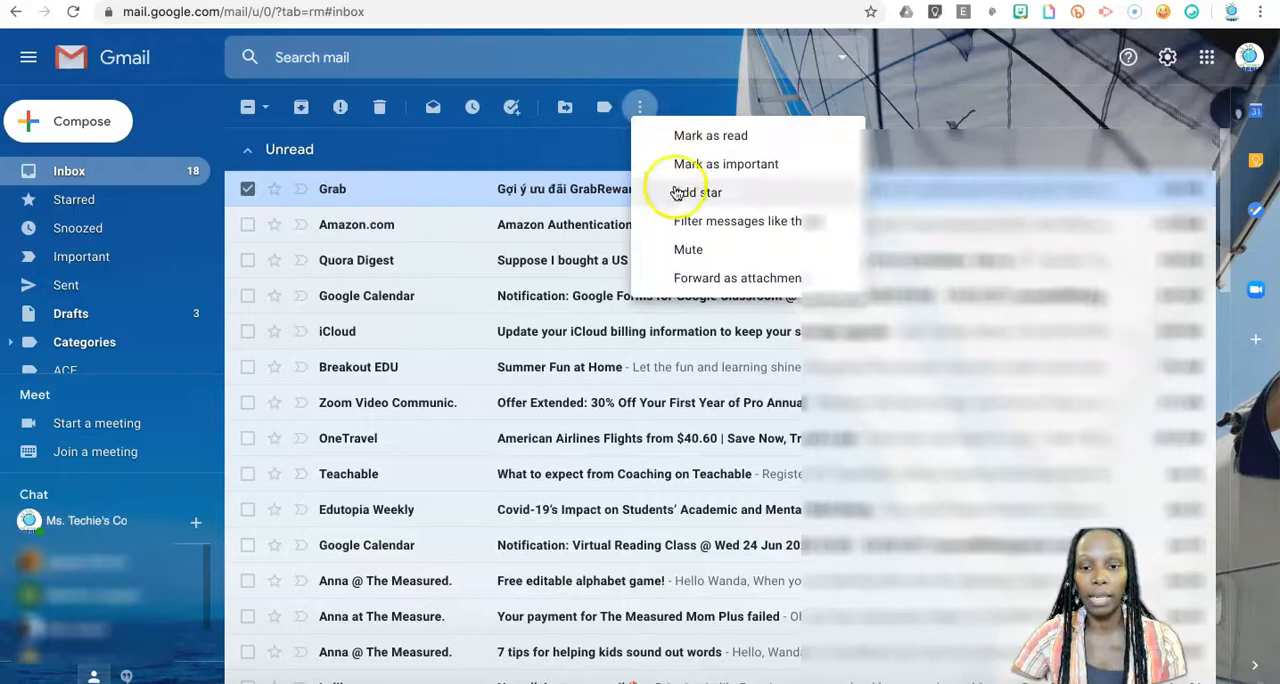
{"action": "left_click", "coordinate": [764, 221]}
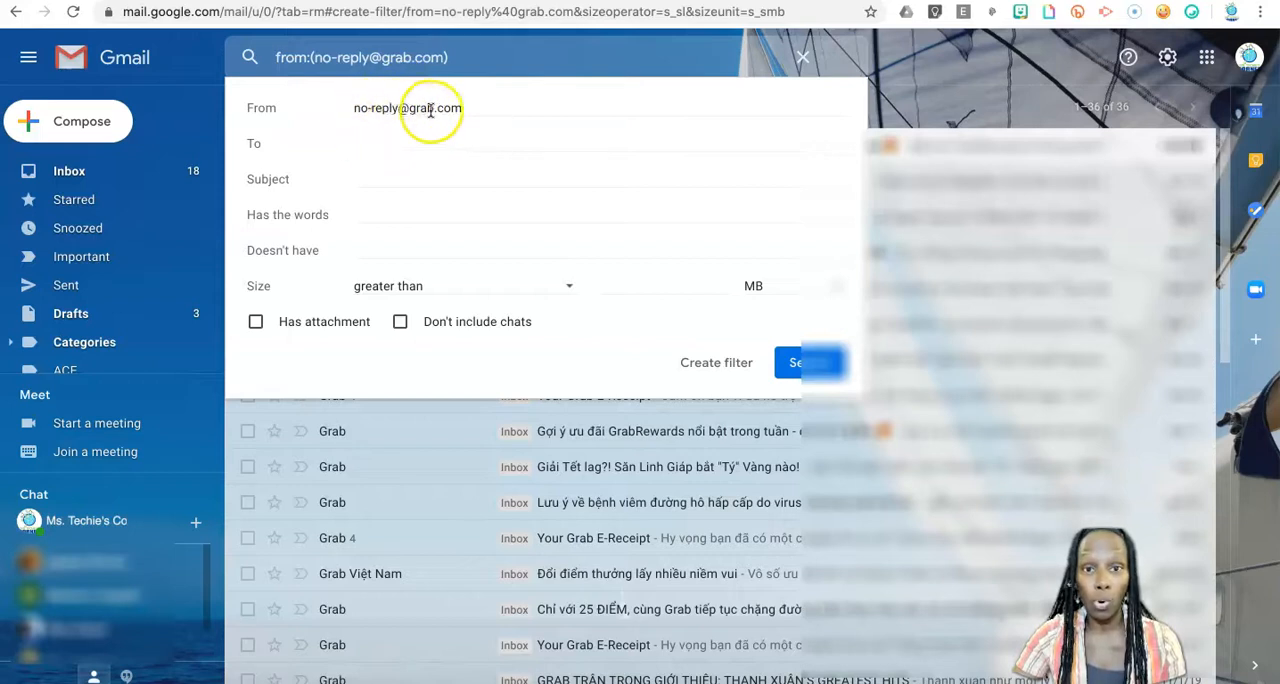
{"action": "left_click", "coordinate": [727, 374]}
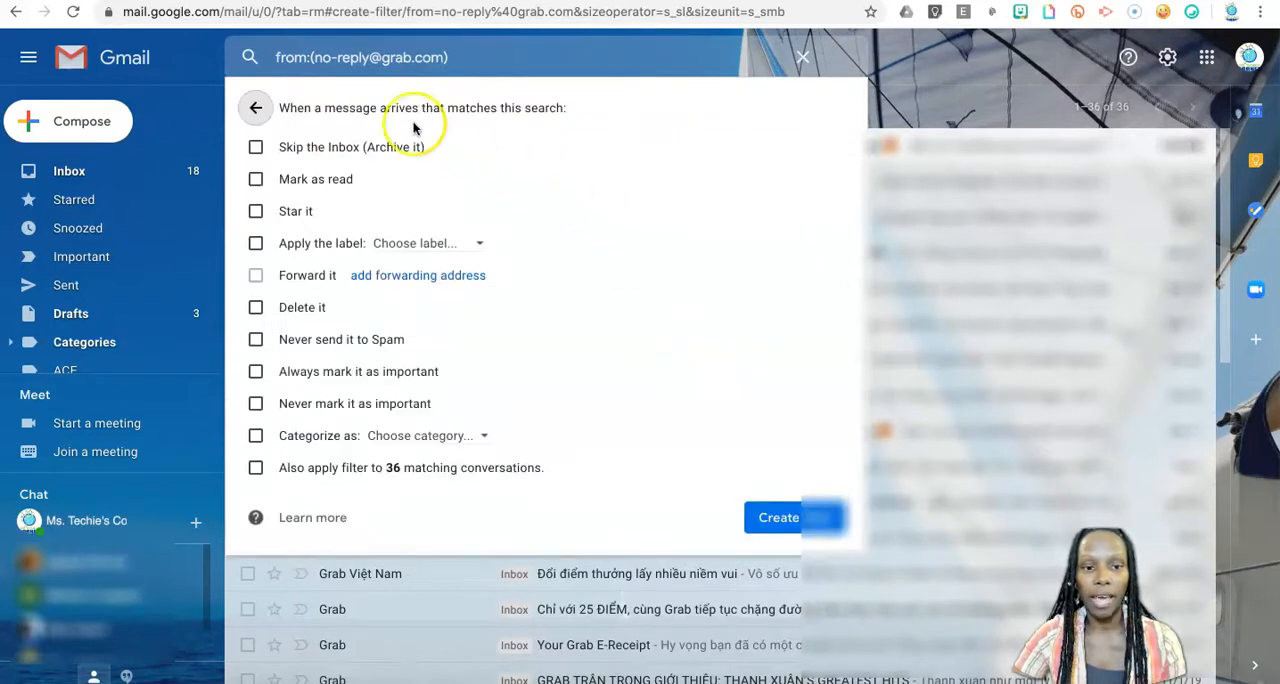
{"action": "left_click", "coordinate": [255, 148]}
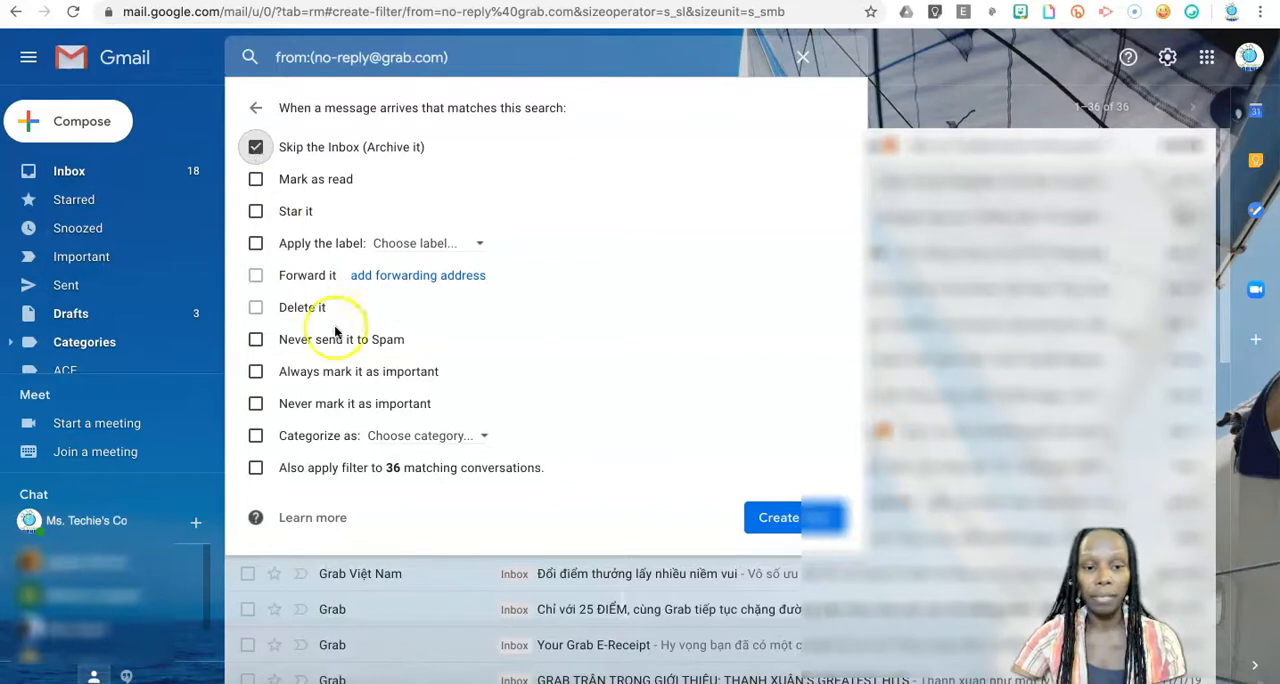
Have the filter apply a new label named Grab, and create it with matching conversations included.
{"action": "left_click", "coordinate": [256, 246]}
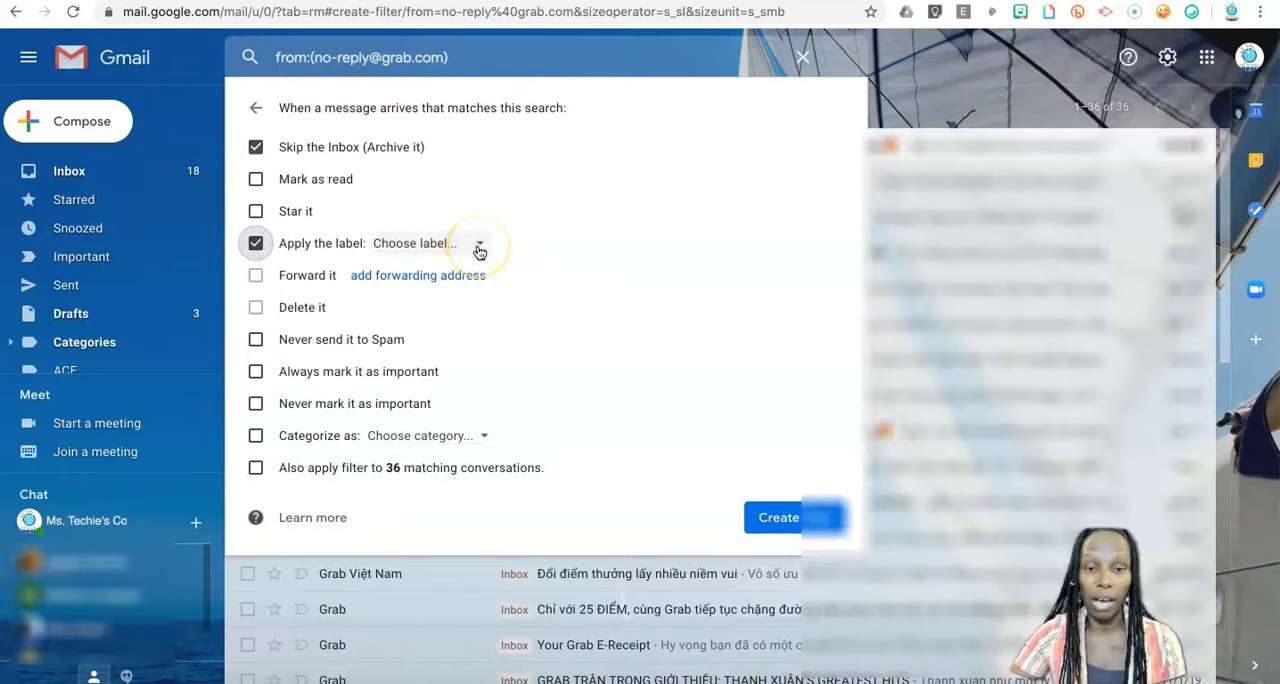
{"action": "left_click", "coordinate": [478, 248]}
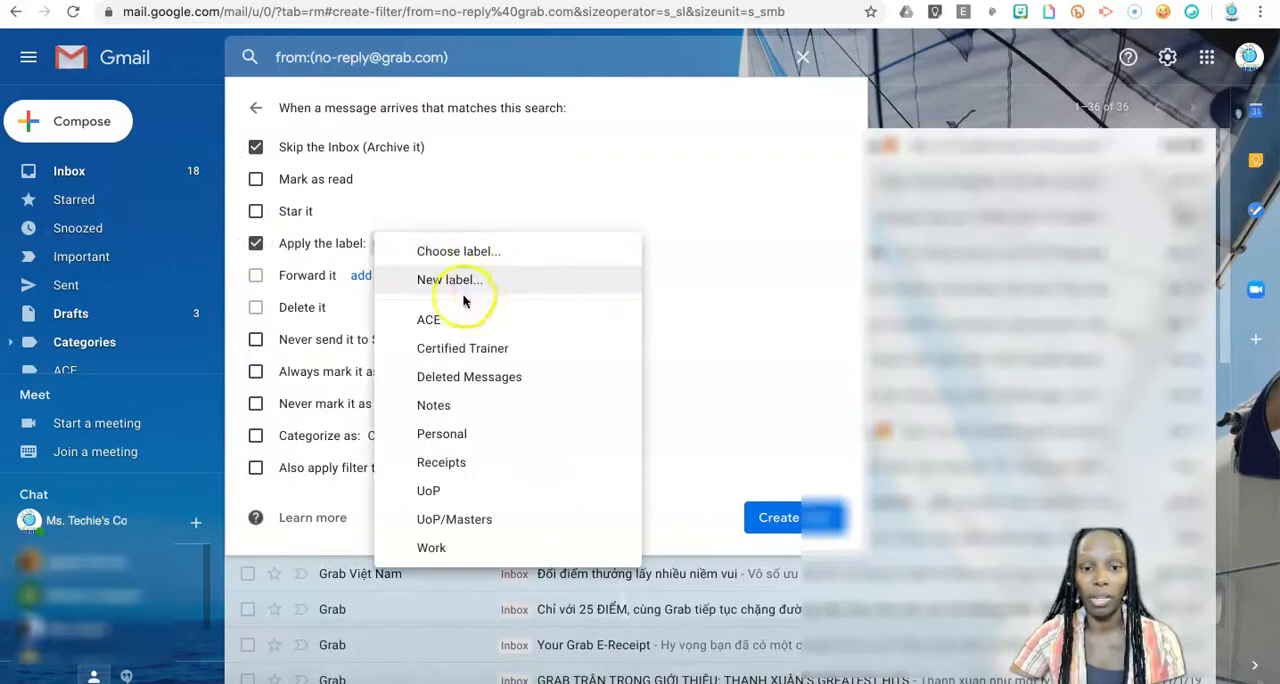
{"action": "left_click", "coordinate": [499, 281]}
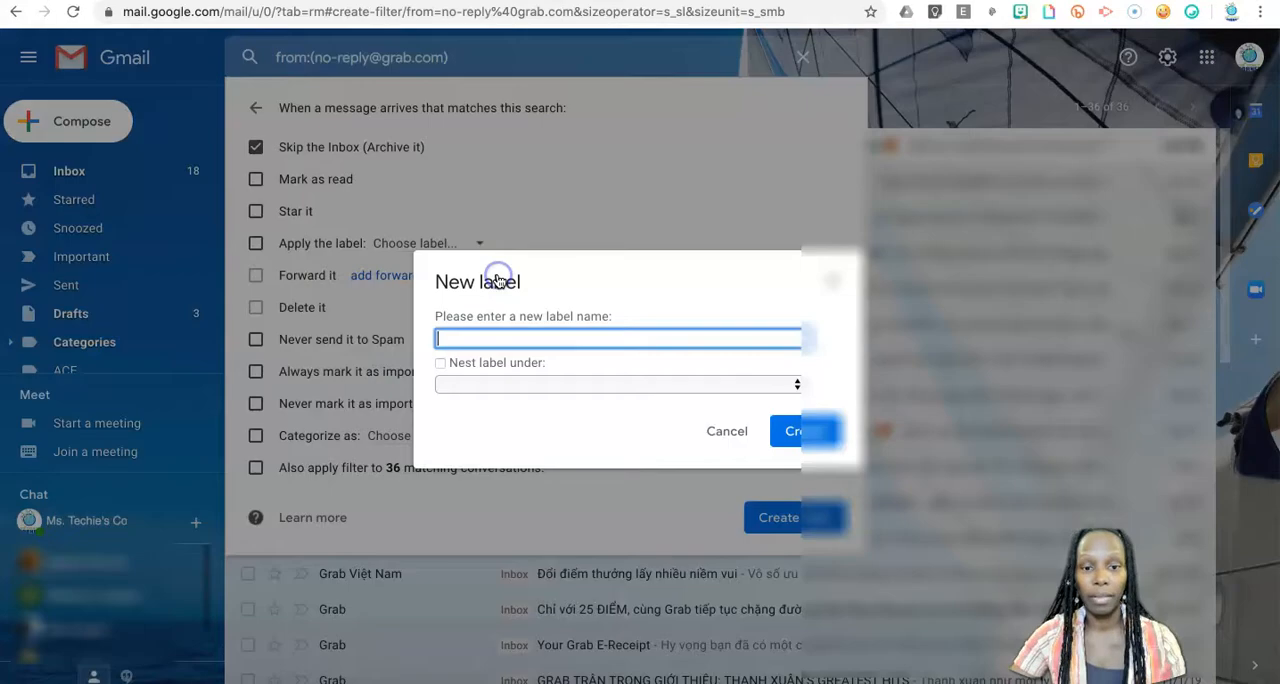
{"action": "type", "text": "Grab"}
{"action": "key", "text": "Return"}
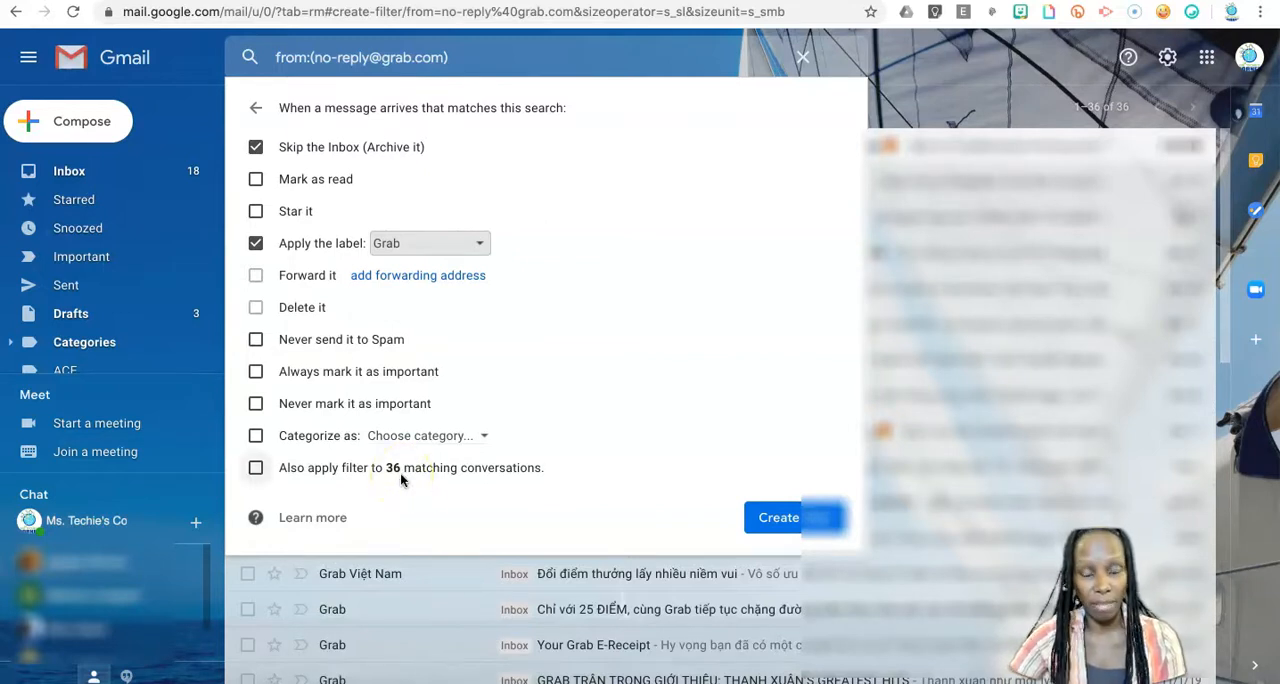
{"action": "left_click", "coordinate": [256, 469]}
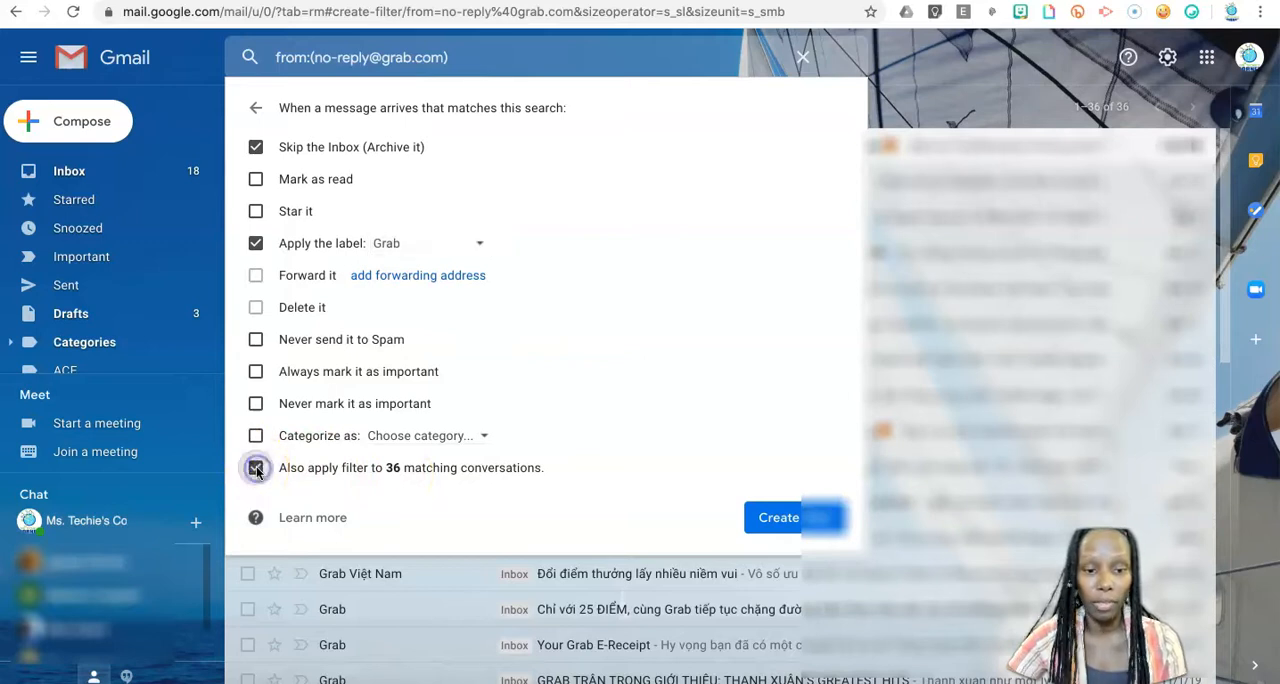
{"action": "left_click", "coordinate": [806, 518]}
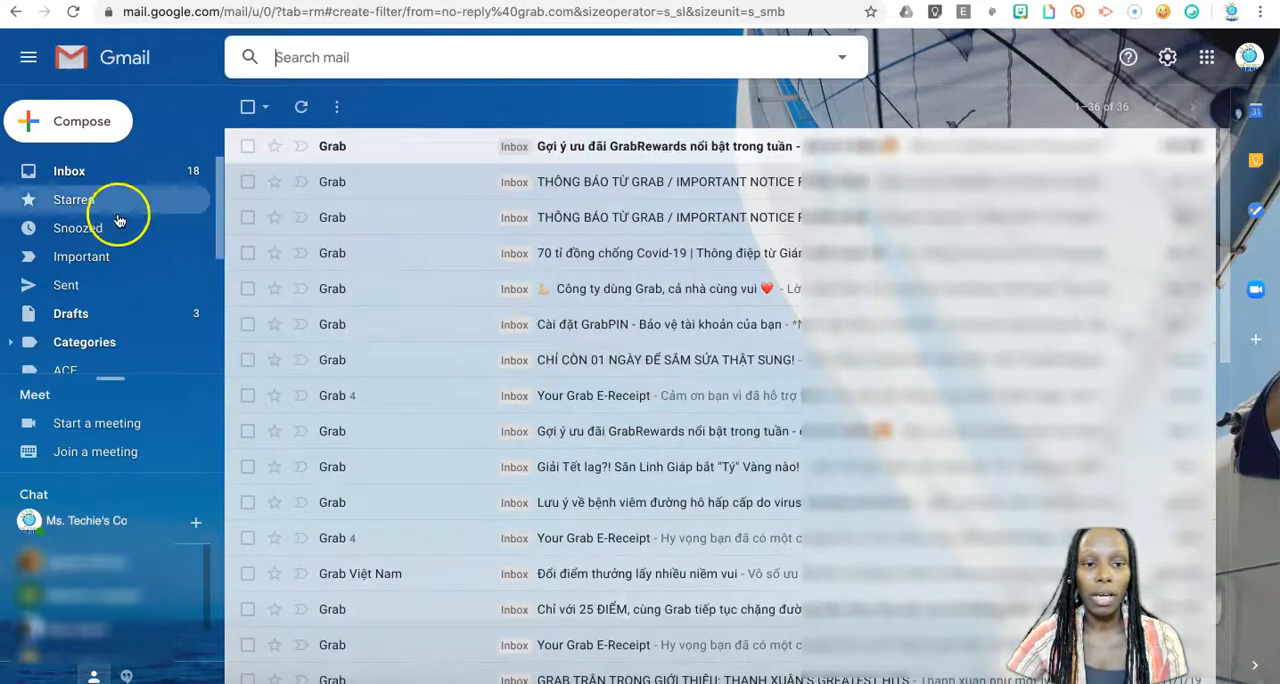
Look through the label list for the Grab label.
{"action": "scroll", "coordinate": [112, 220], "scroll_direction": "down", "scroll_amount": 2}
{"action": "scroll", "coordinate": [115, 222], "scroll_direction": "down", "scroll_amount": 1}
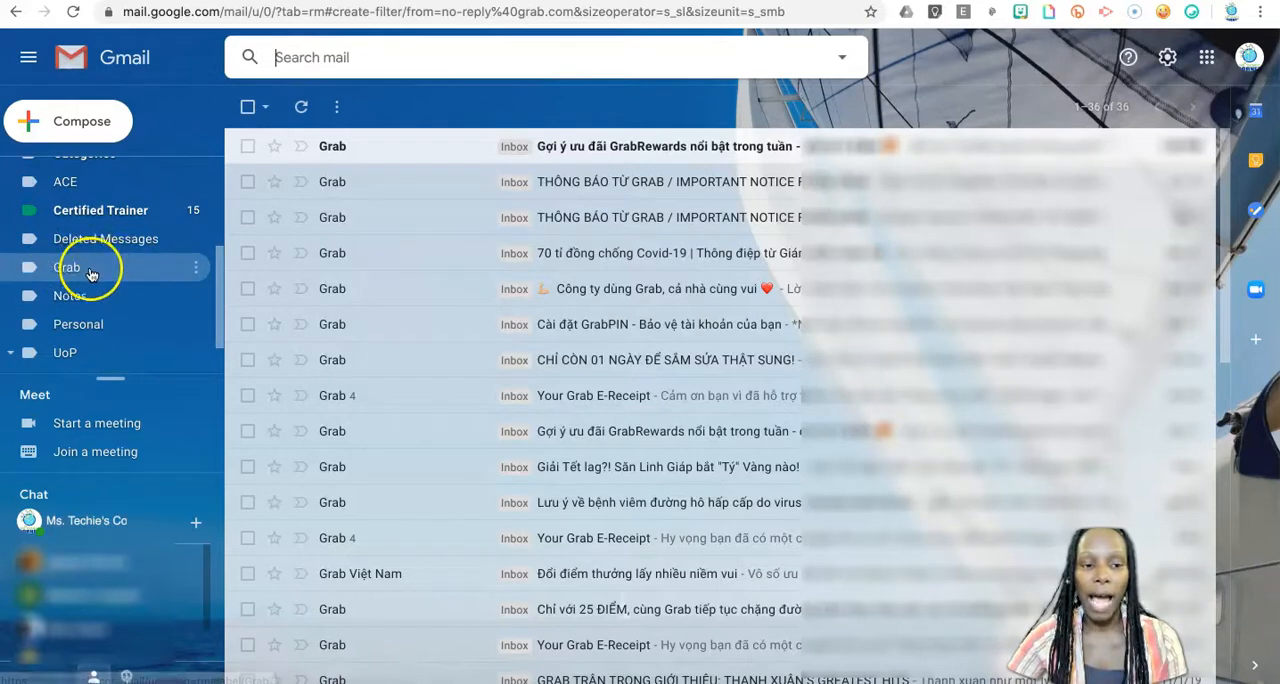
{"action": "scroll", "coordinate": [540, 400], "scroll_direction": "down", "scroll_amount": 3}
{"action": "scroll", "coordinate": [540, 400], "scroll_direction": "down", "scroll_amount": 4}
{"action": "scroll", "coordinate": [540, 400], "scroll_direction": "up", "scroll_amount": 1}
{"action": "scroll", "coordinate": [540, 400], "scroll_direction": "down", "scroll_amount": 2}
{"action": "scroll", "coordinate": [540, 400], "scroll_direction": "up", "scroll_amount": 8}
{"action": "scroll", "coordinate": [540, 400], "scroll_direction": "down", "scroll_amount": 5}
{"action": "scroll", "coordinate": [540, 400], "scroll_direction": "up", "scroll_amount": 8}
{"action": "scroll", "coordinate": [540, 400], "scroll_direction": "down", "scroll_amount": 1}
{"action": "scroll", "coordinate": [540, 401], "scroll_direction": "up", "scroll_amount": 1}
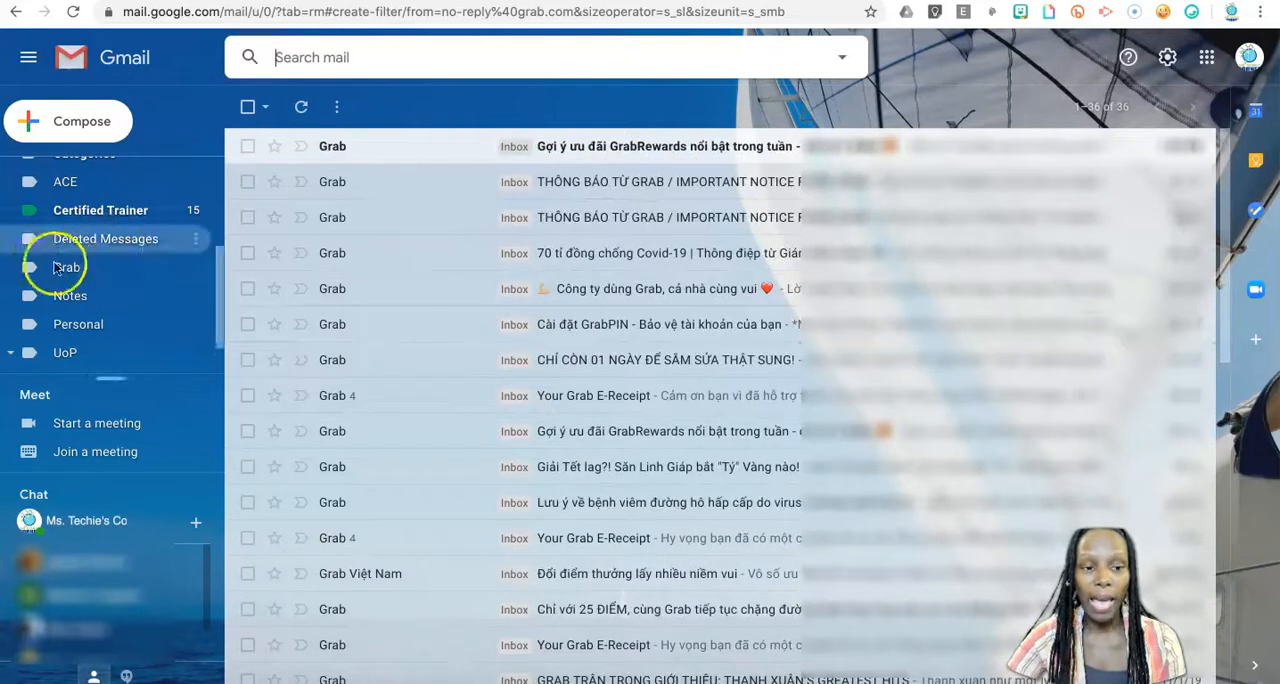
View the Grab label's options, such as its color and visibility settings, and close them unchanged.
{"action": "mouse_move", "coordinate": [114, 271]}
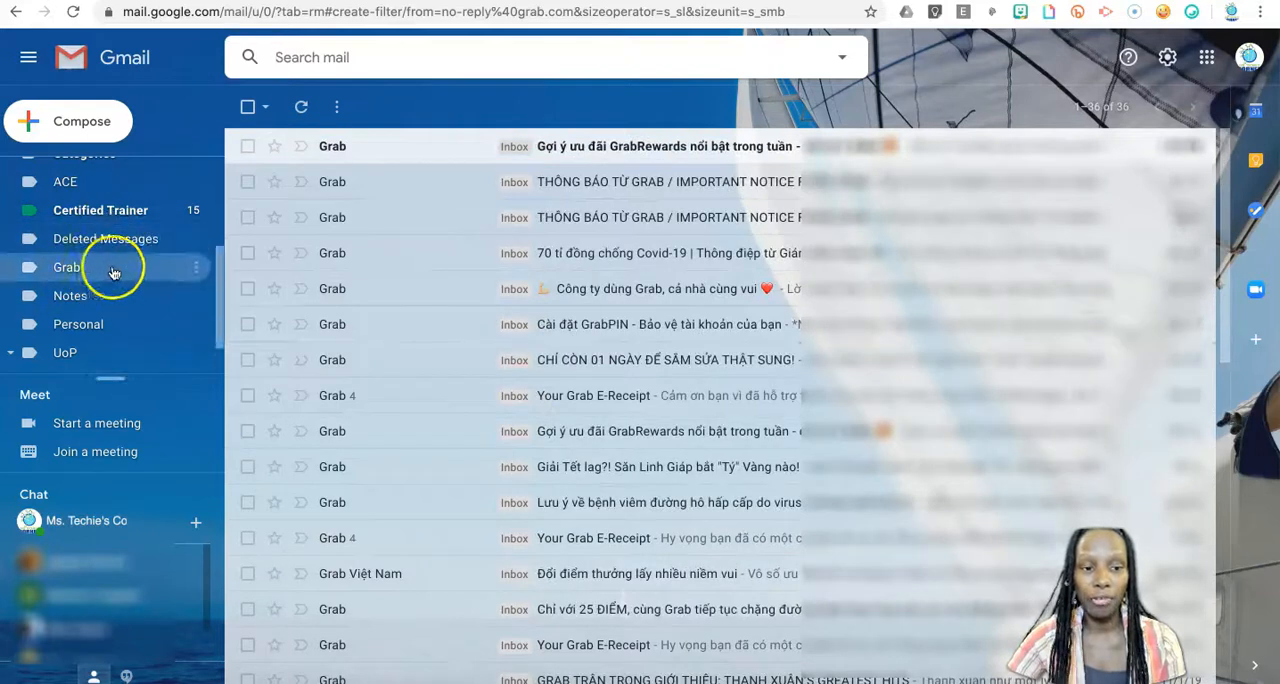
{"action": "left_click", "coordinate": [194, 268]}
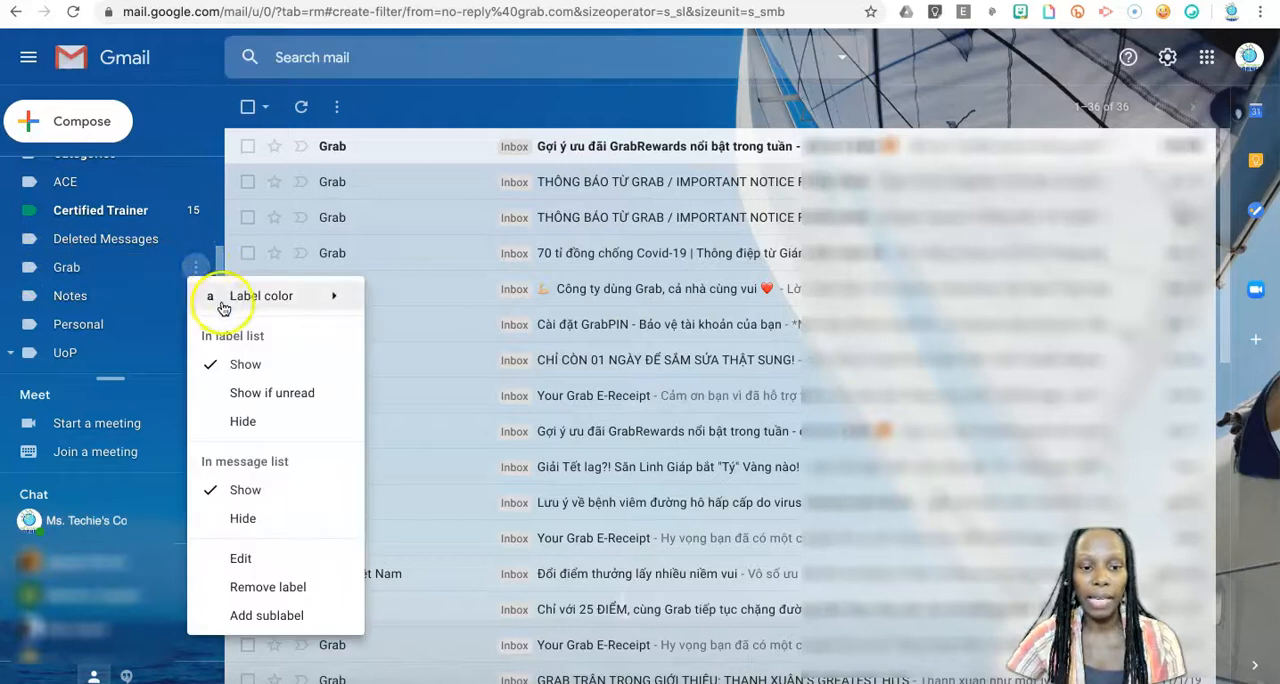
{"action": "mouse_move", "coordinate": [316, 309]}
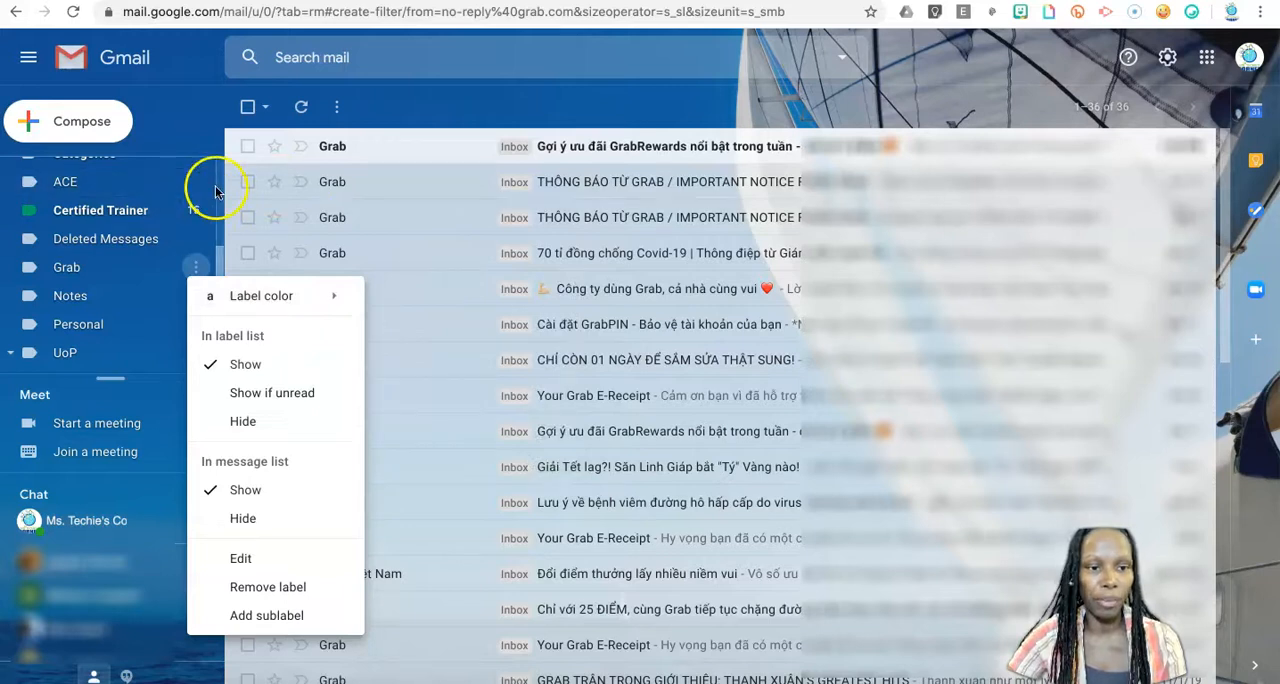
{"action": "left_click", "coordinate": [221, 254]}
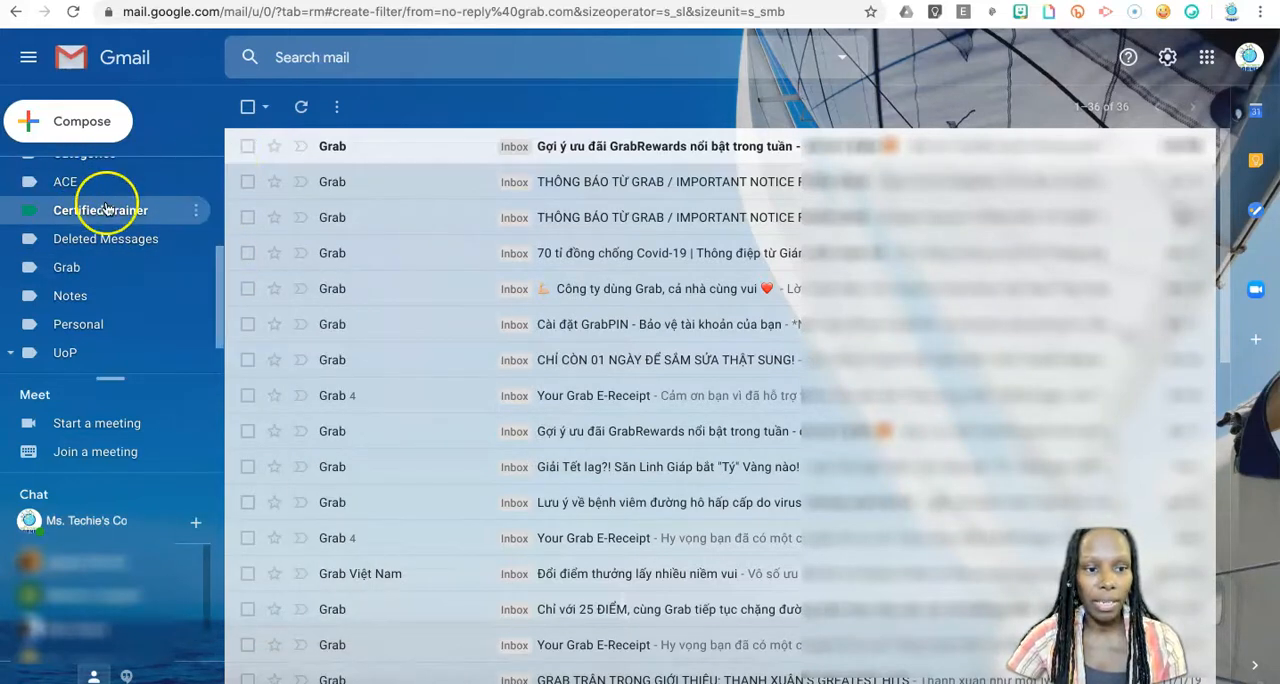
Return to the inbox and check the unread messages for remaining Grab mail.
{"action": "scroll", "coordinate": [104, 202], "scroll_direction": "up", "scroll_amount": 3}
{"action": "left_click", "coordinate": [96, 170]}
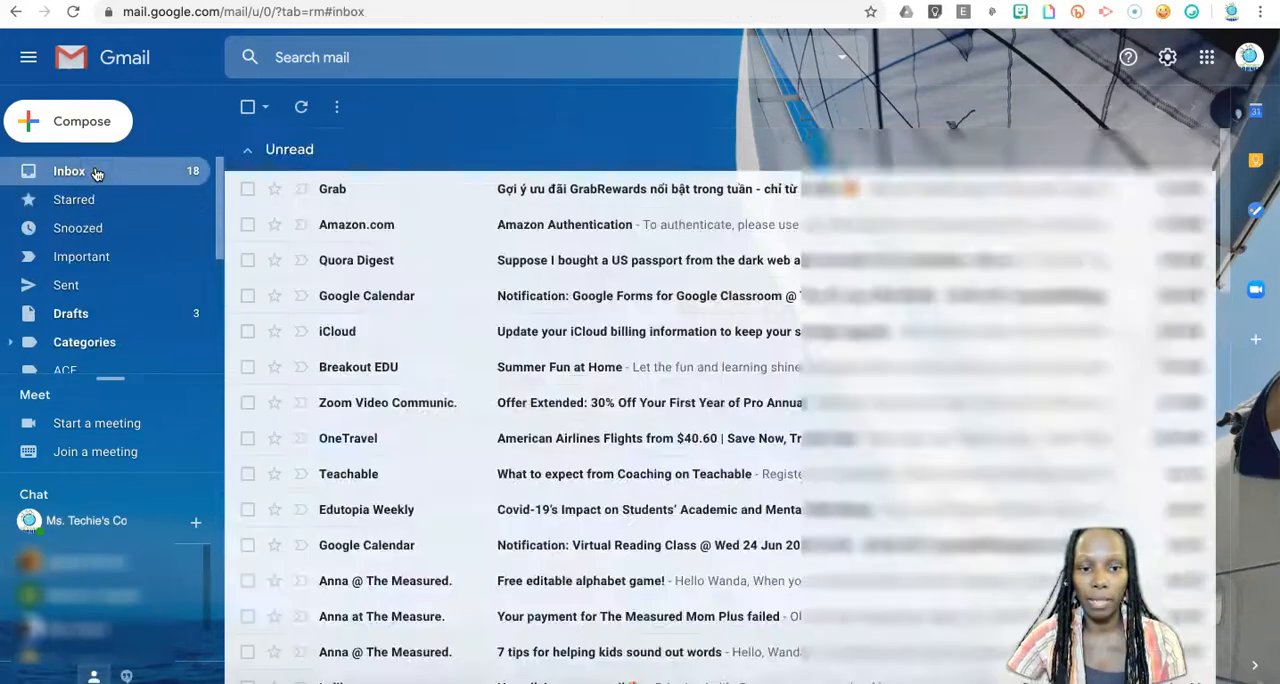
{"action": "scroll", "coordinate": [471, 366], "scroll_direction": "down", "scroll_amount": 2}
{"action": "scroll", "coordinate": [471, 366], "scroll_direction": "up", "scroll_amount": 2}
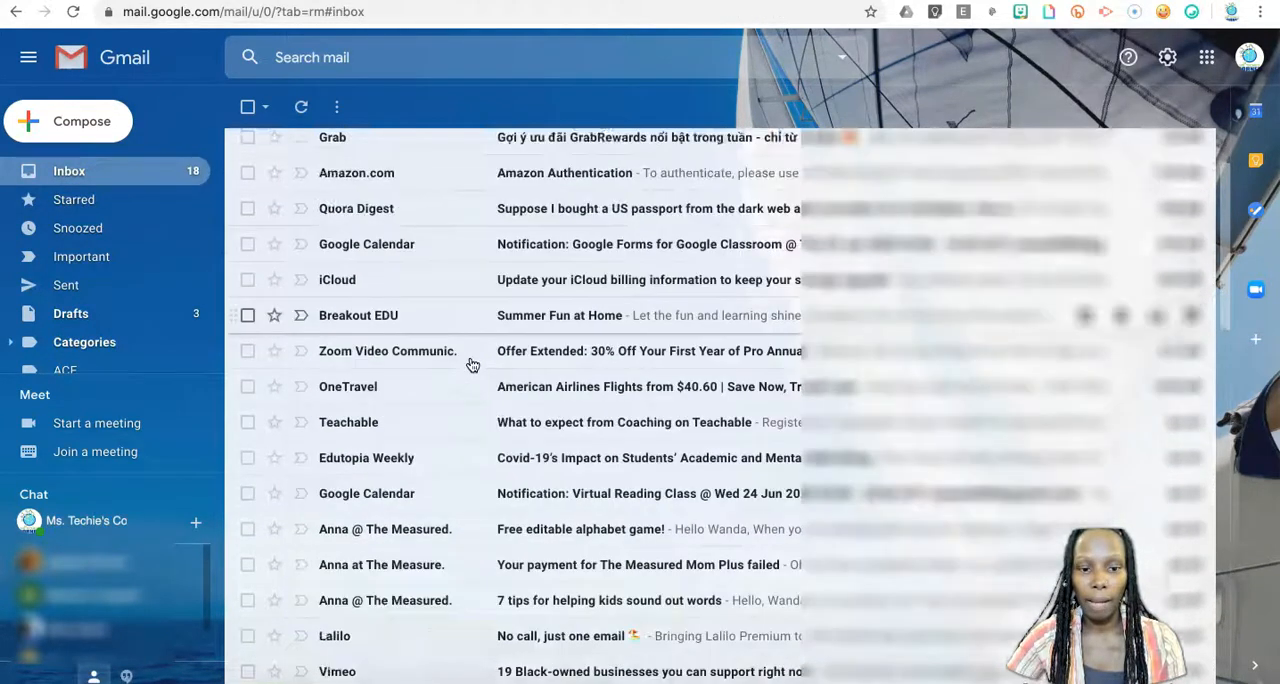
{"action": "left_click", "coordinate": [340, 260]}
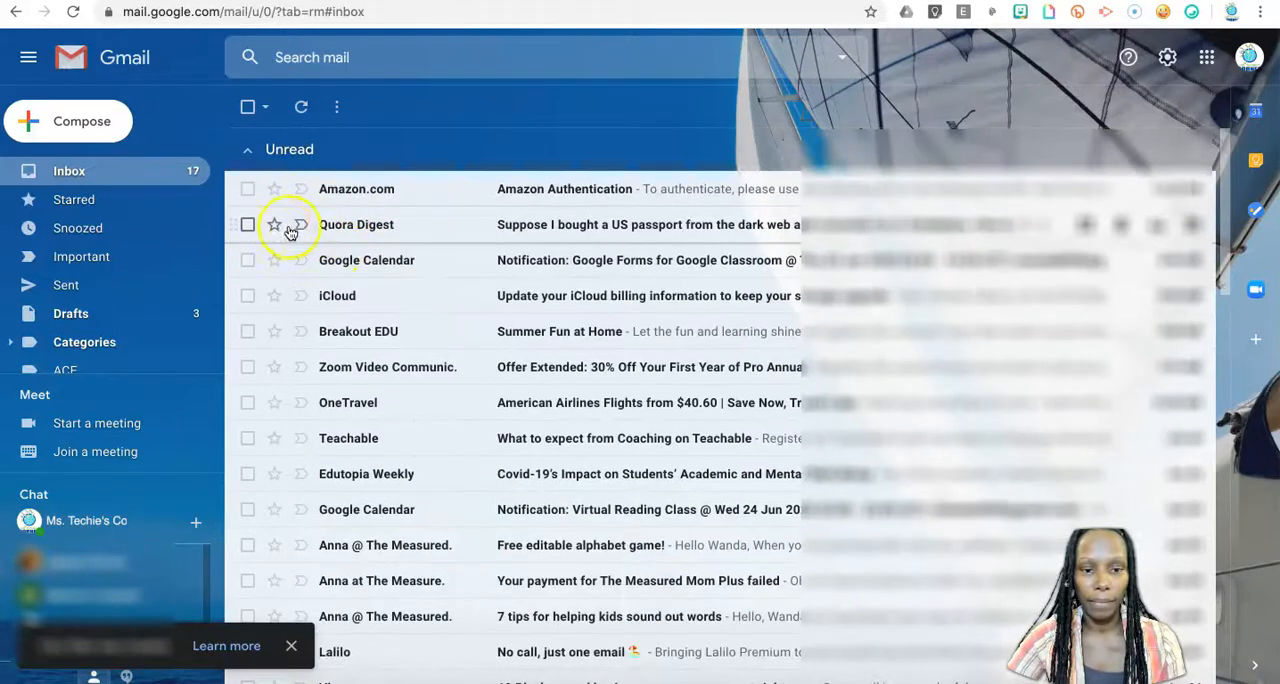
{"action": "scroll", "coordinate": [543, 320], "scroll_direction": "down", "scroll_amount": 3}
{"action": "scroll", "coordinate": [543, 328], "scroll_direction": "up", "scroll_amount": 3}
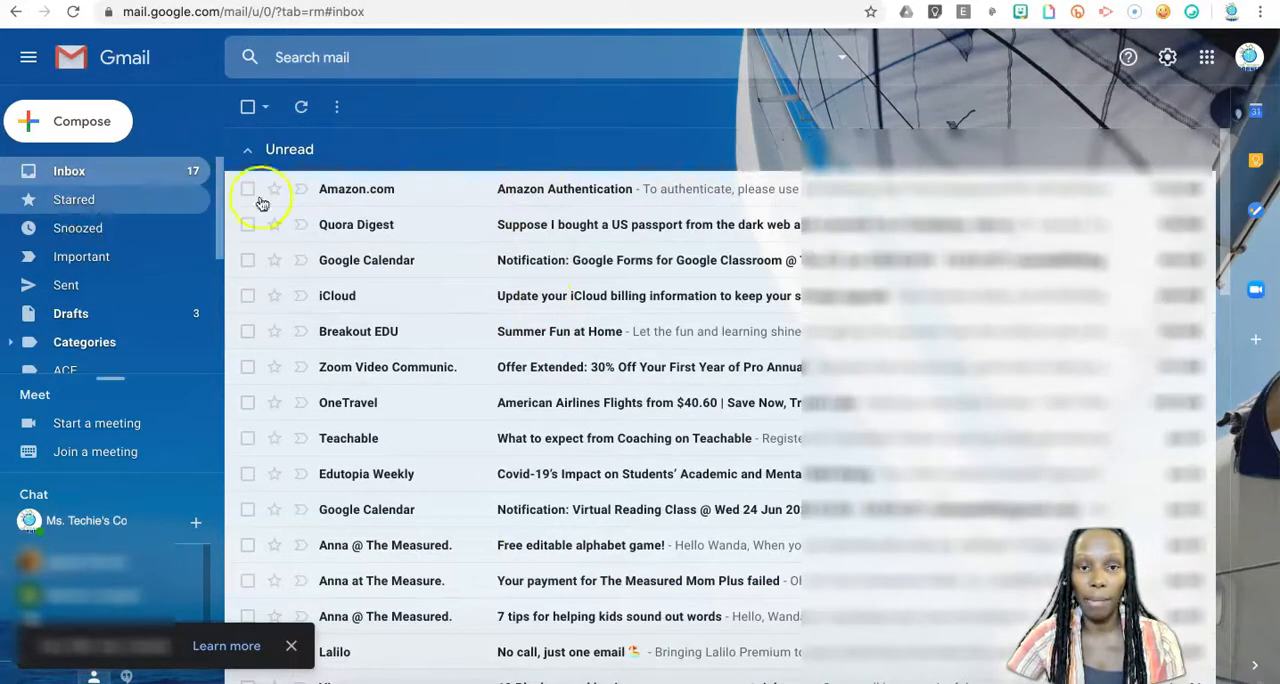
{"action": "scroll", "coordinate": [580, 366], "scroll_direction": "down", "scroll_amount": 3}
{"action": "scroll", "coordinate": [583, 367], "scroll_direction": "up", "scroll_amount": 1}
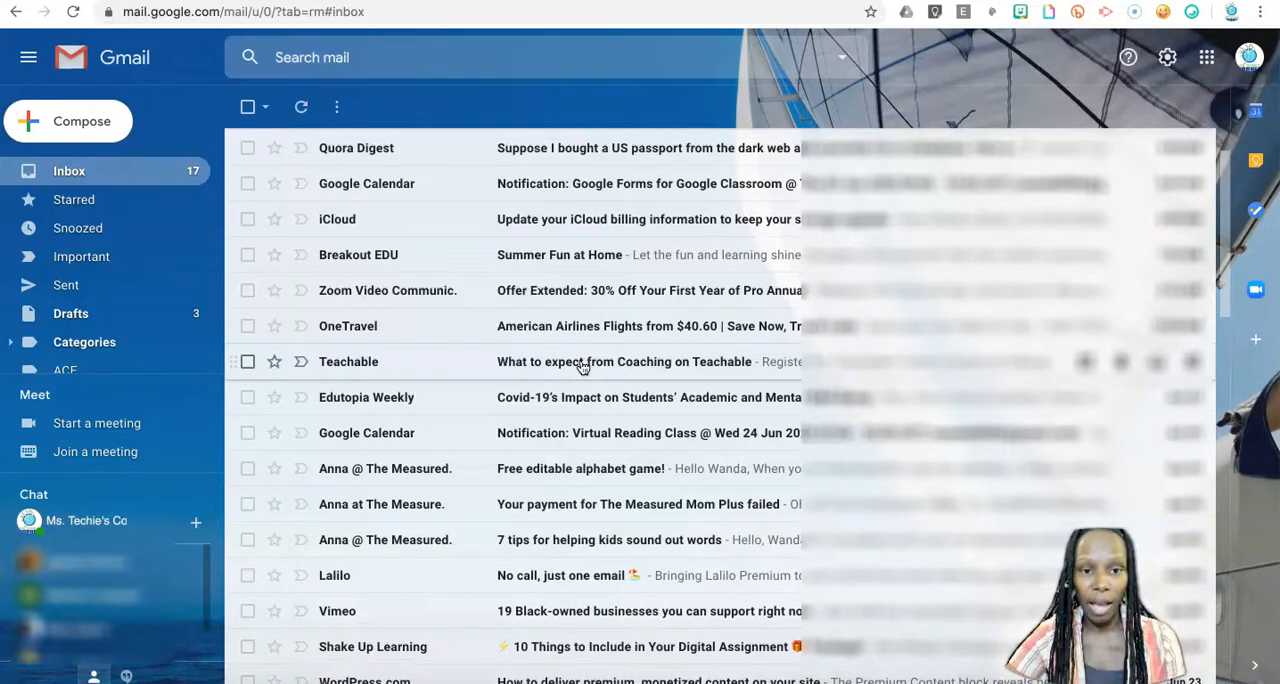
Start a filter based on the "Free editable alphabet game!" message, using its sender as the criterion.
{"action": "scroll", "coordinate": [330, 380], "scroll_direction": "down", "scroll_amount": 3}
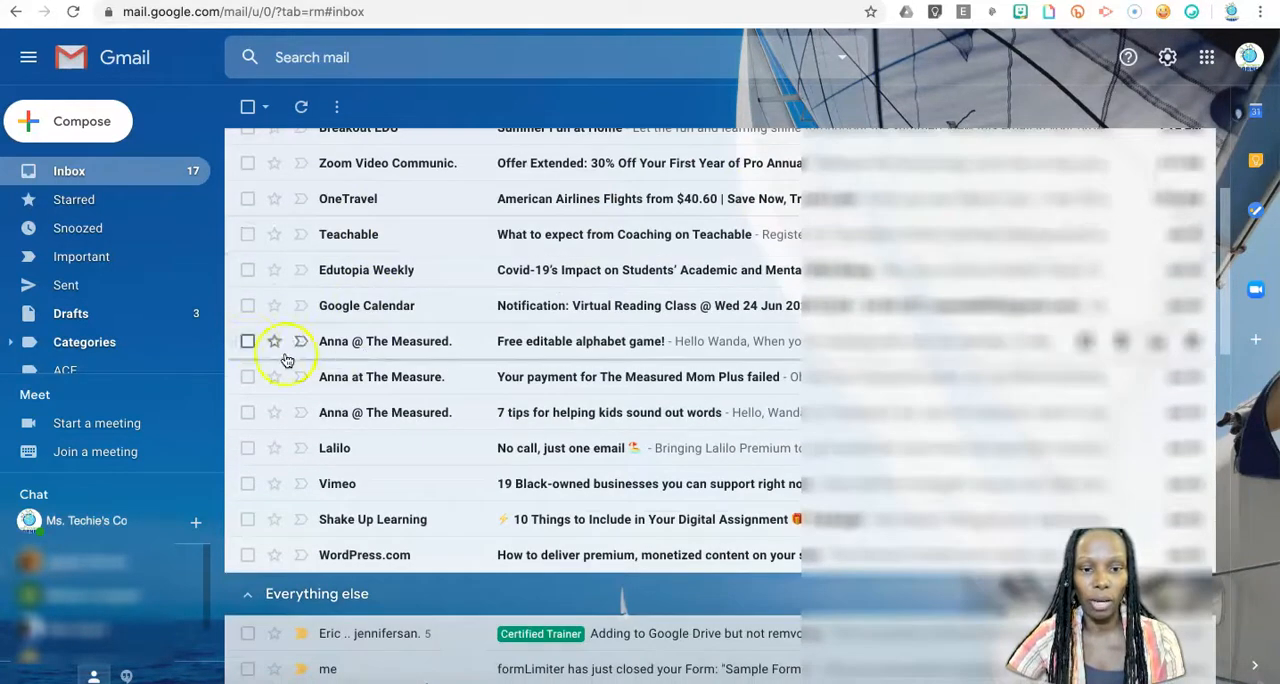
{"action": "left_click", "coordinate": [247, 342]}
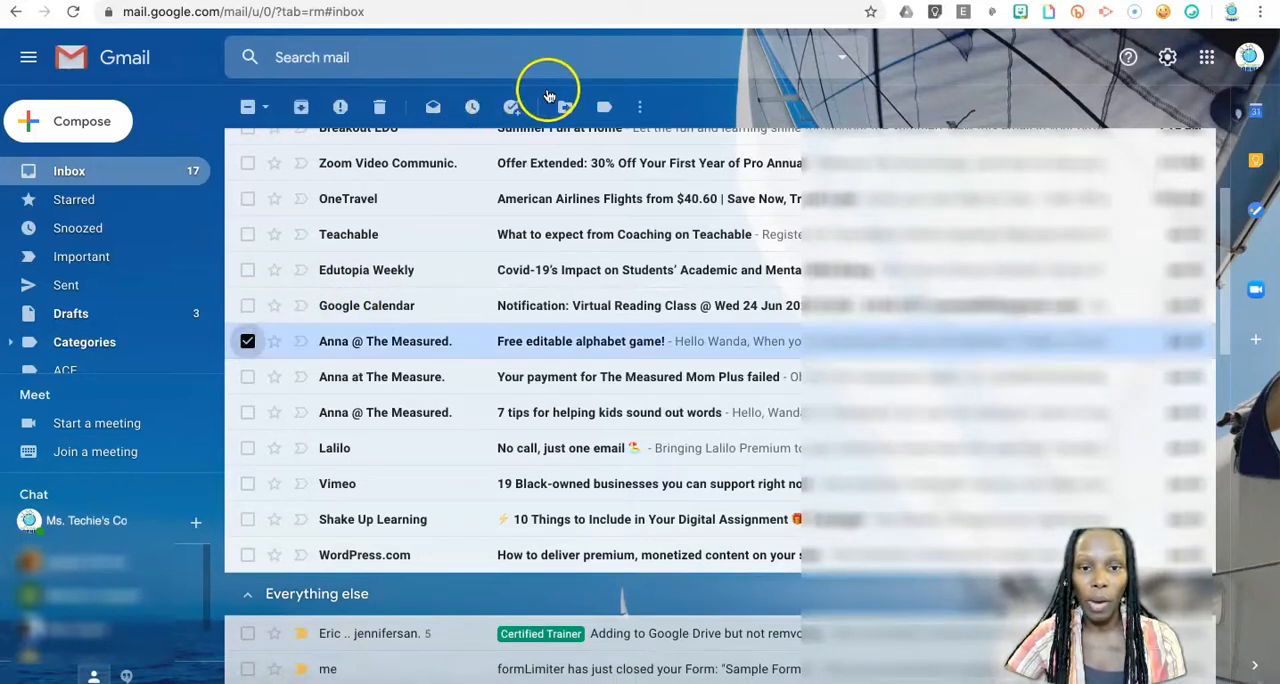
{"action": "left_click", "coordinate": [640, 106]}
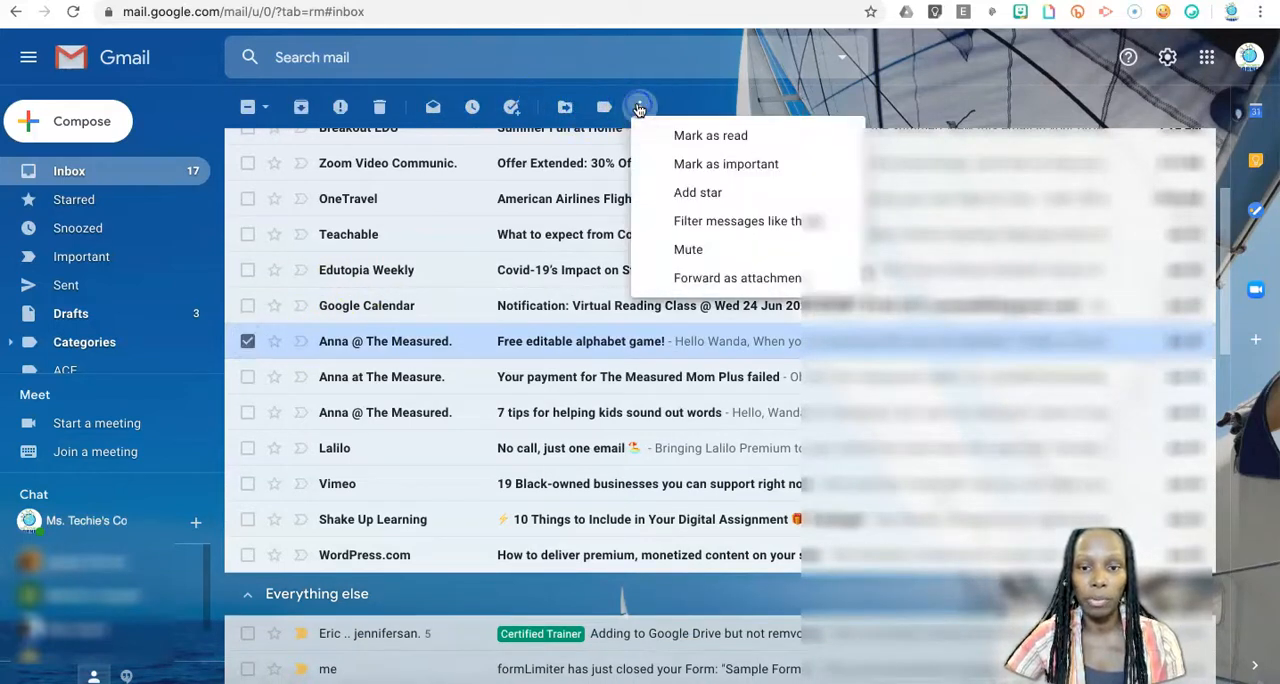
{"action": "left_click", "coordinate": [743, 221]}
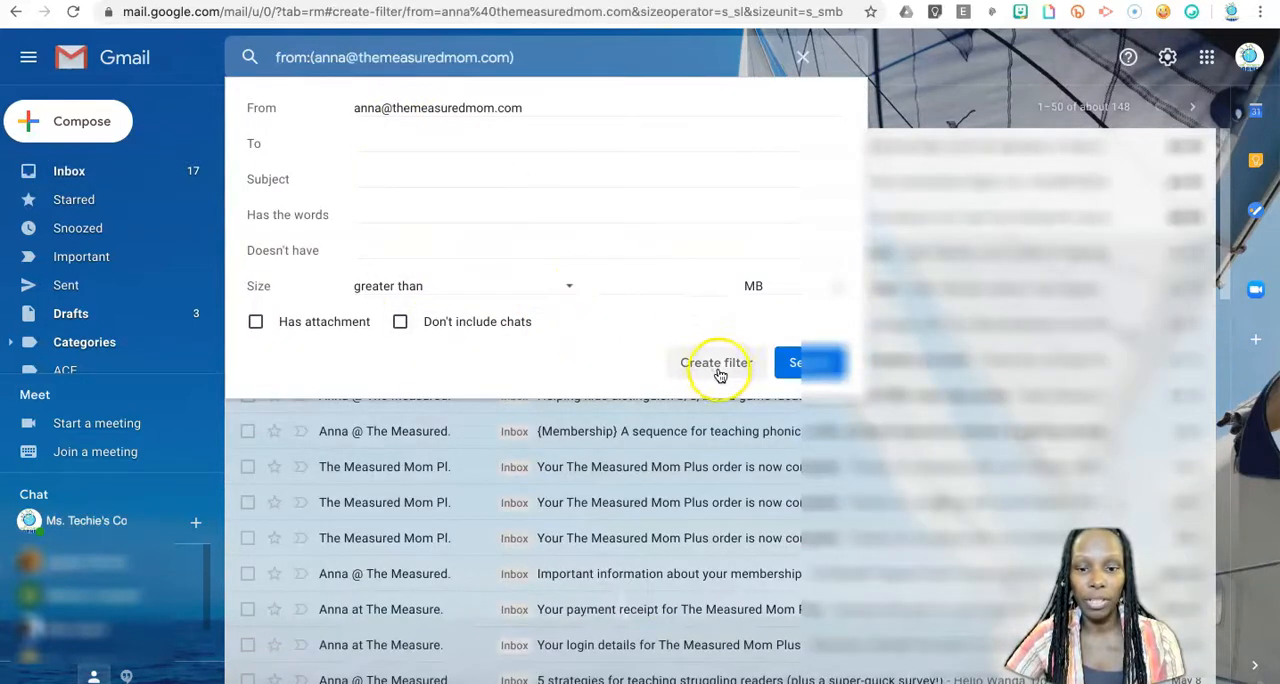
{"action": "left_click", "coordinate": [720, 366]}
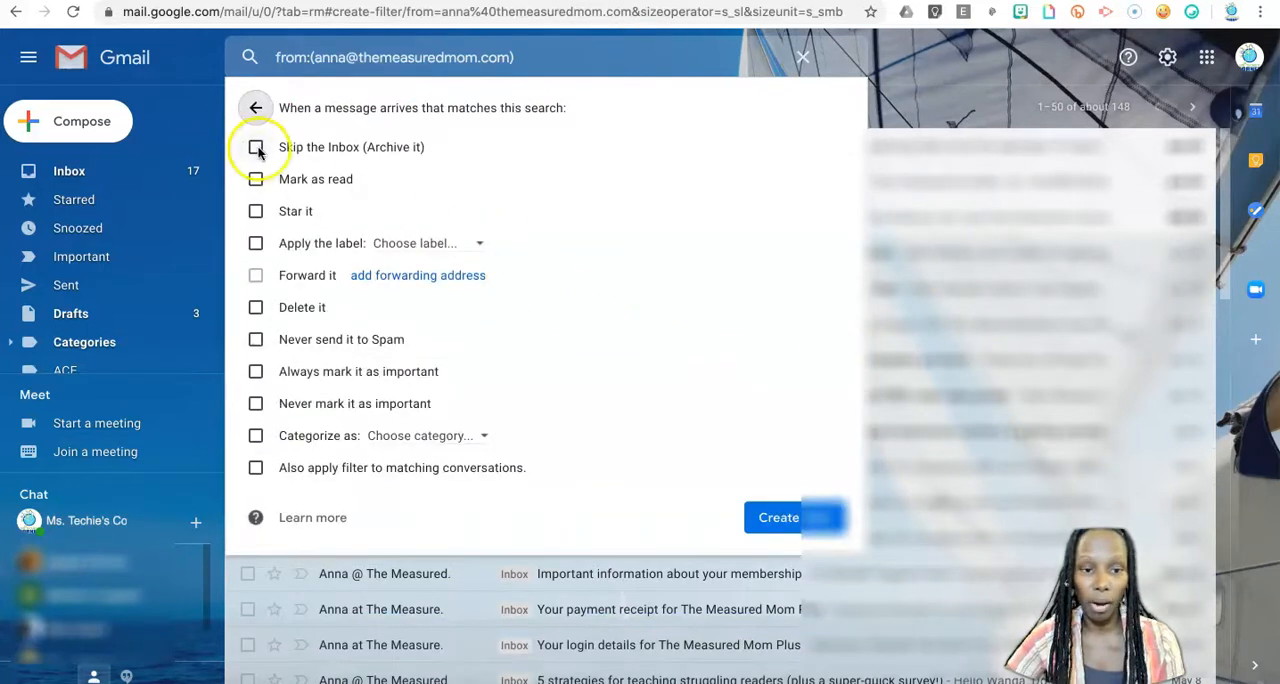
Create the filter so matching messages, including existing conversations, skip the inbox and get a new label named Measured Mom.
{"action": "left_click", "coordinate": [256, 148]}
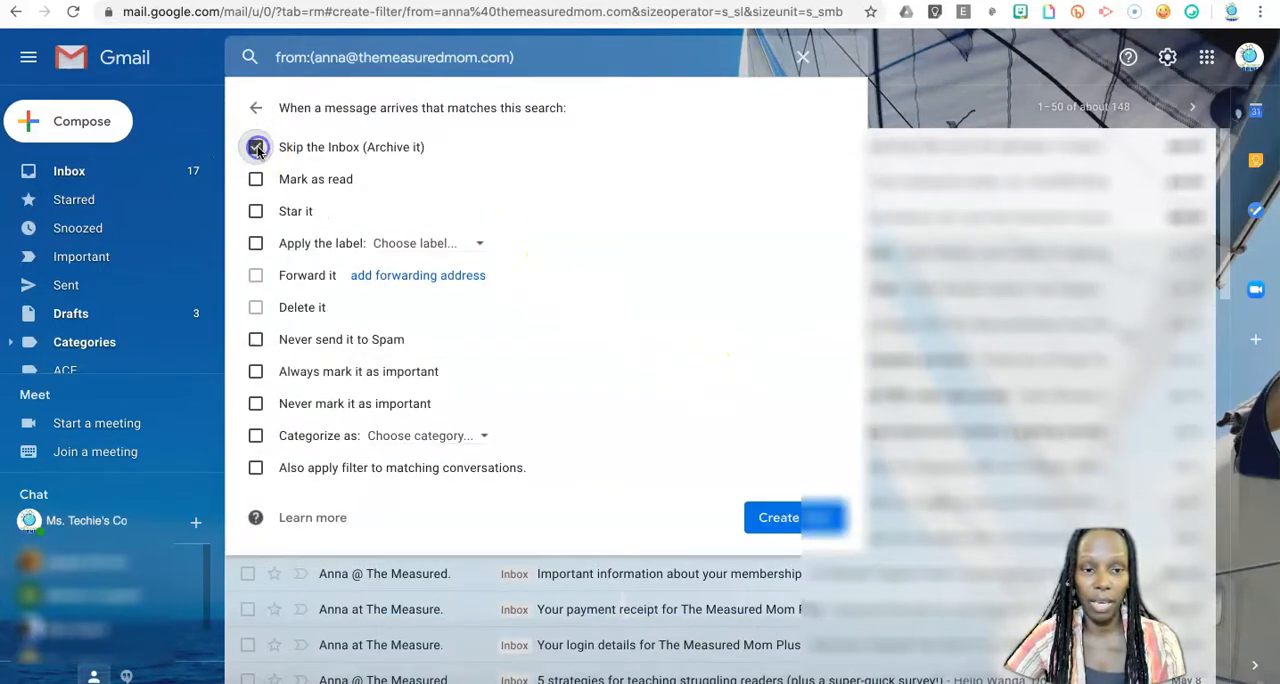
{"action": "left_click", "coordinate": [256, 245]}
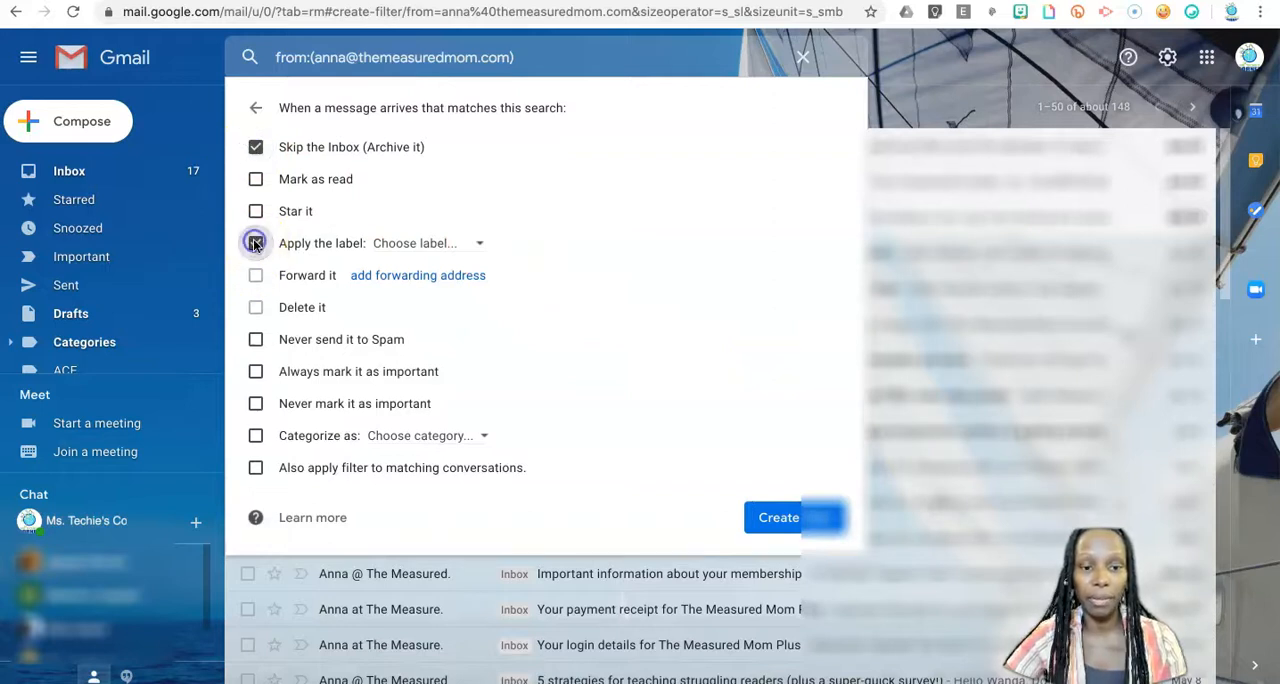
{"action": "left_click", "coordinate": [480, 245]}
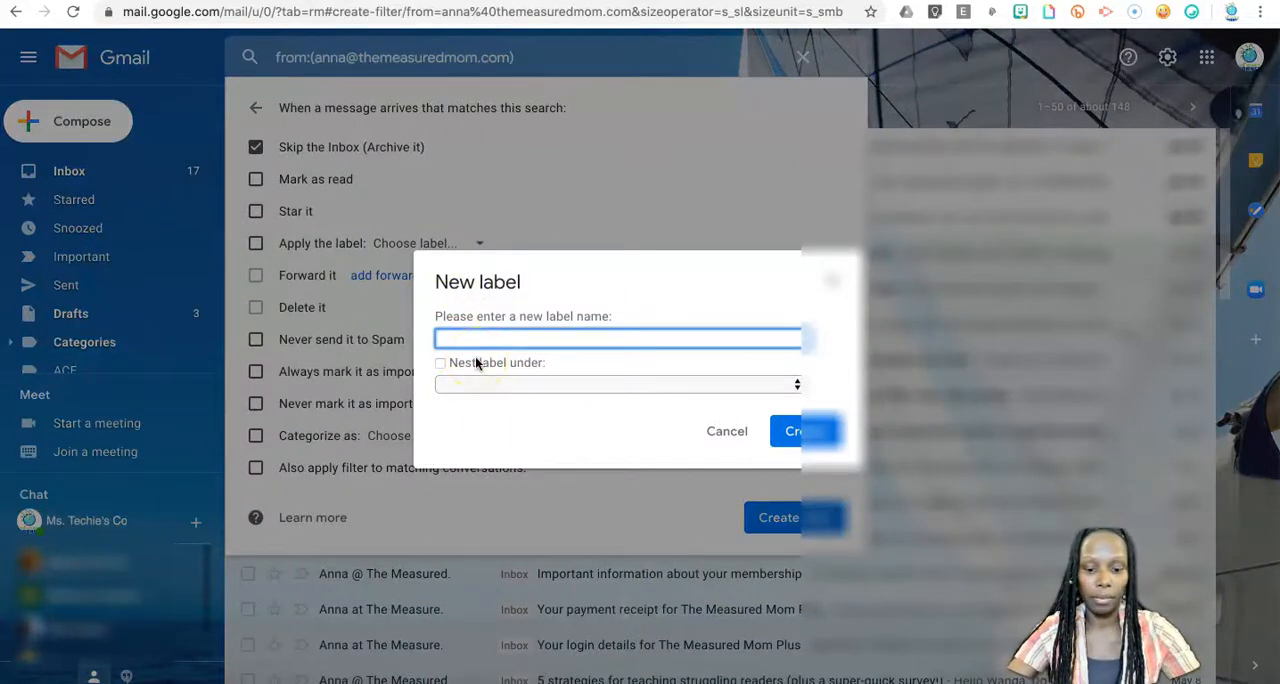
{"action": "type", "text": "asured Mom"}
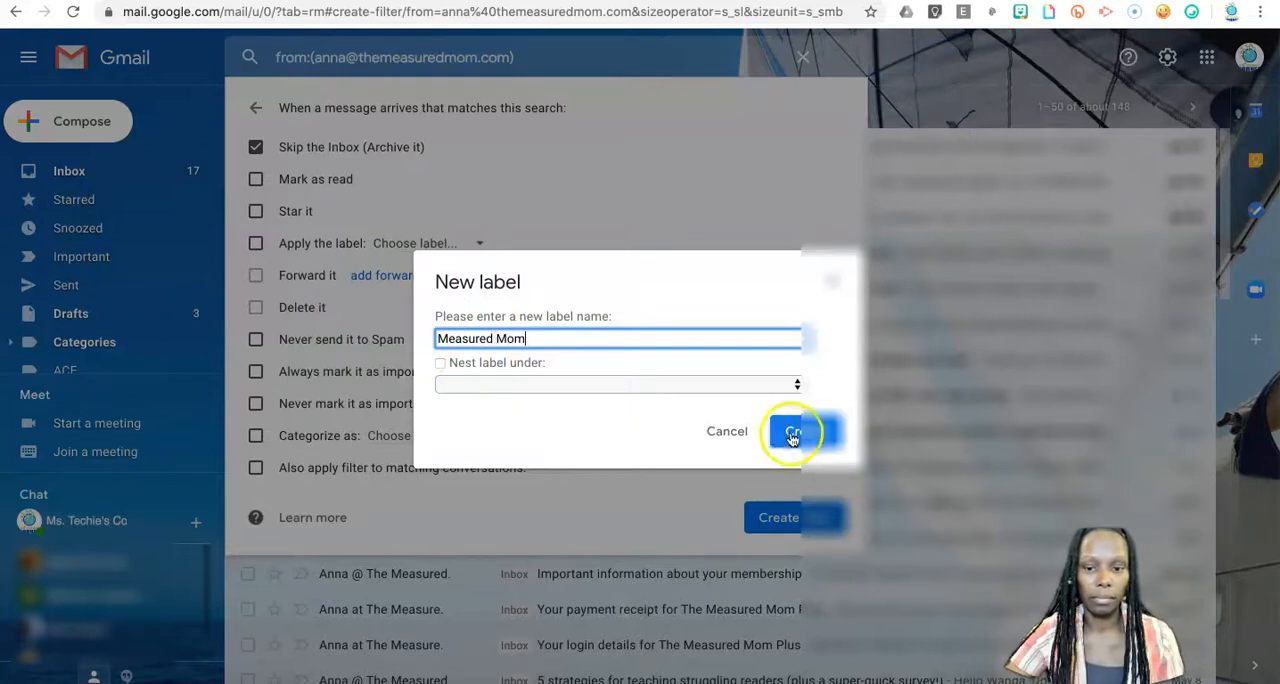
{"action": "left_click", "coordinate": [803, 433]}
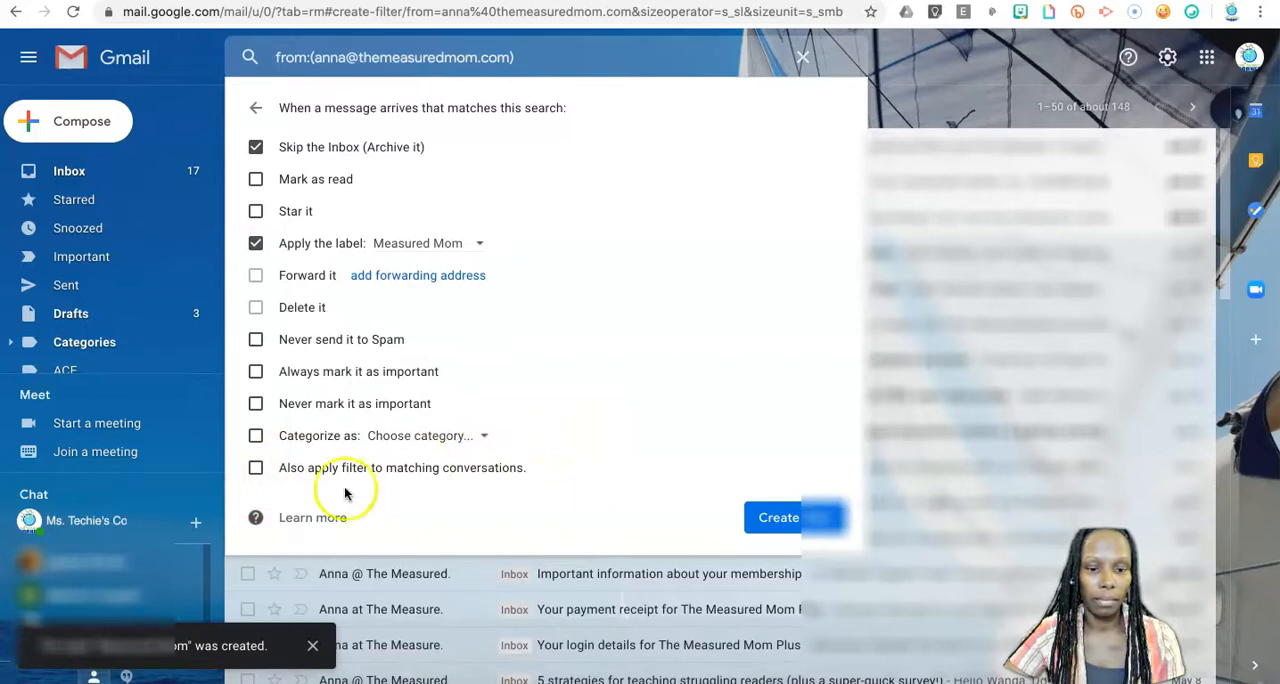
{"action": "left_click", "coordinate": [255, 470]}
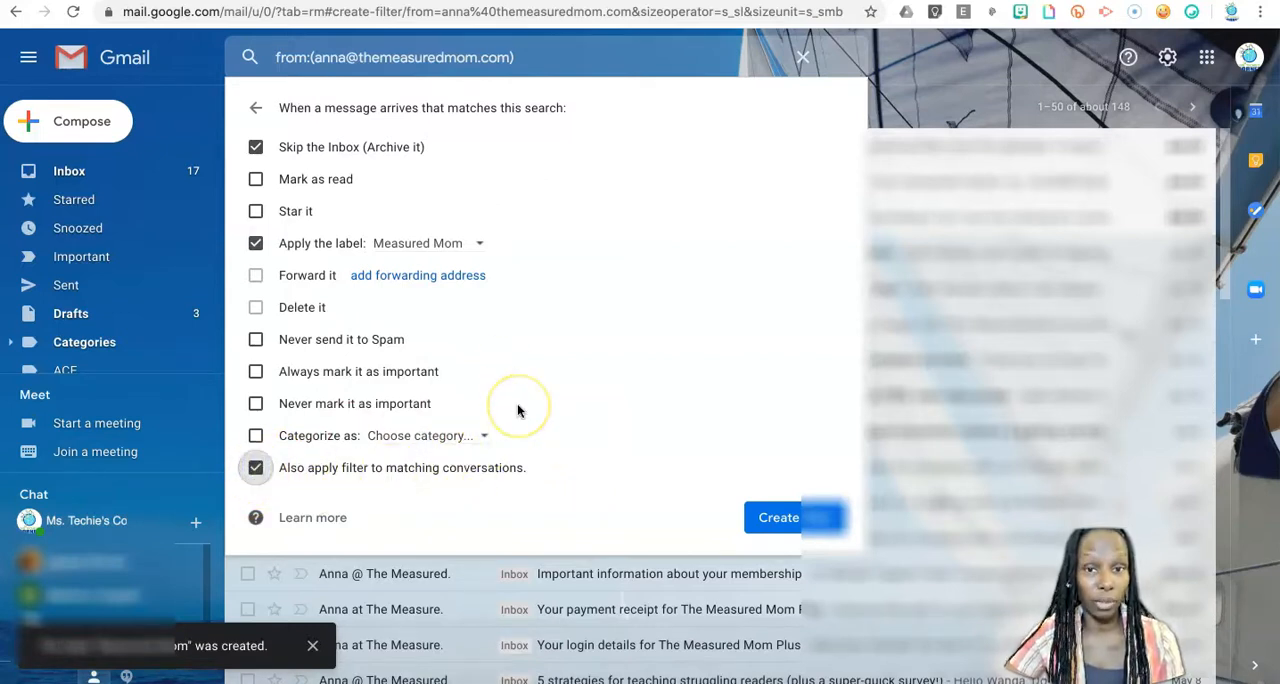
{"action": "left_click", "coordinate": [800, 520]}
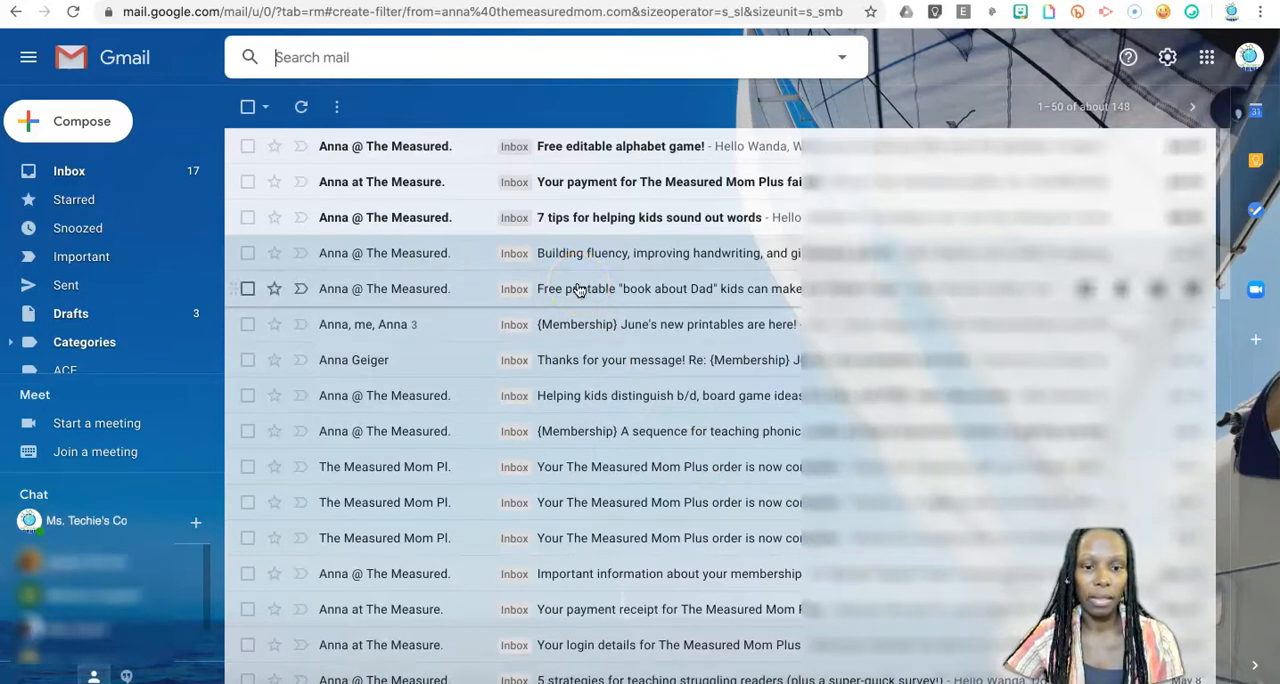
Set the Measured Mom label's color to light green in the label list.
{"action": "scroll", "coordinate": [60, 330], "scroll_direction": "down", "scroll_amount": 2}
{"action": "scroll", "coordinate": [71, 318], "scroll_direction": "down", "scroll_amount": 5}
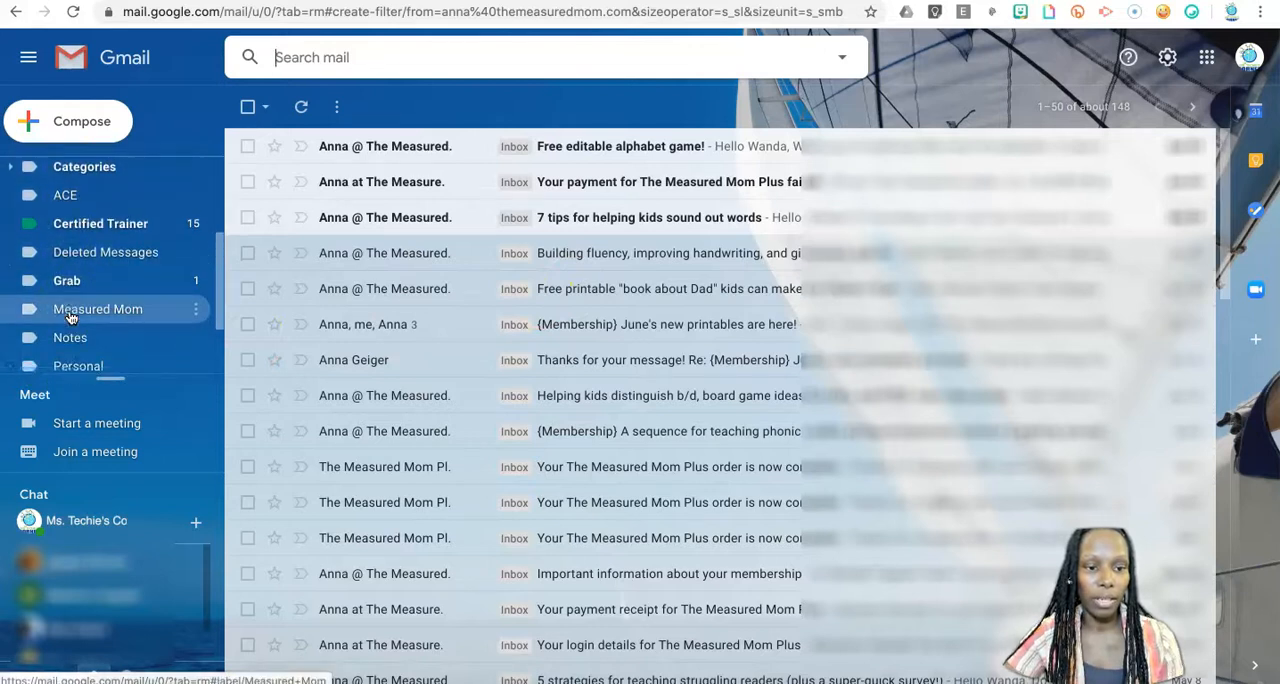
{"action": "scroll", "coordinate": [71, 316], "scroll_direction": "up", "scroll_amount": 2}
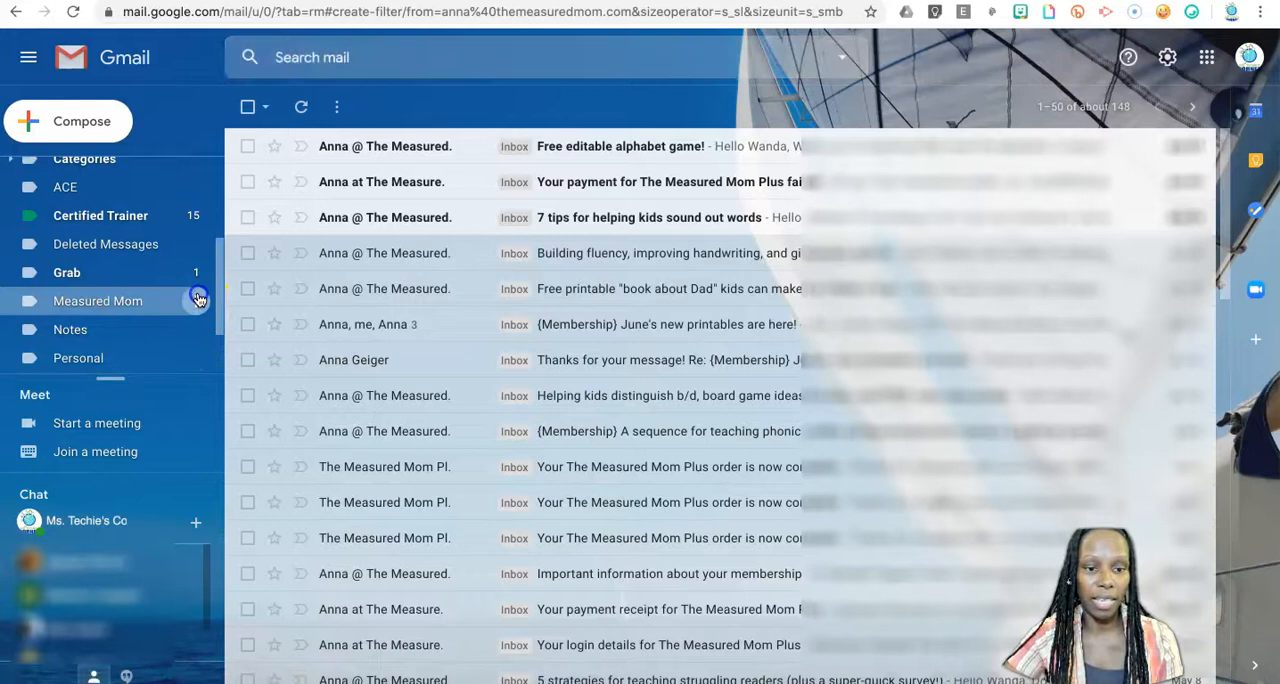
{"action": "left_click", "coordinate": [197, 302]}
{"action": "mouse_move", "coordinate": [330, 334]}
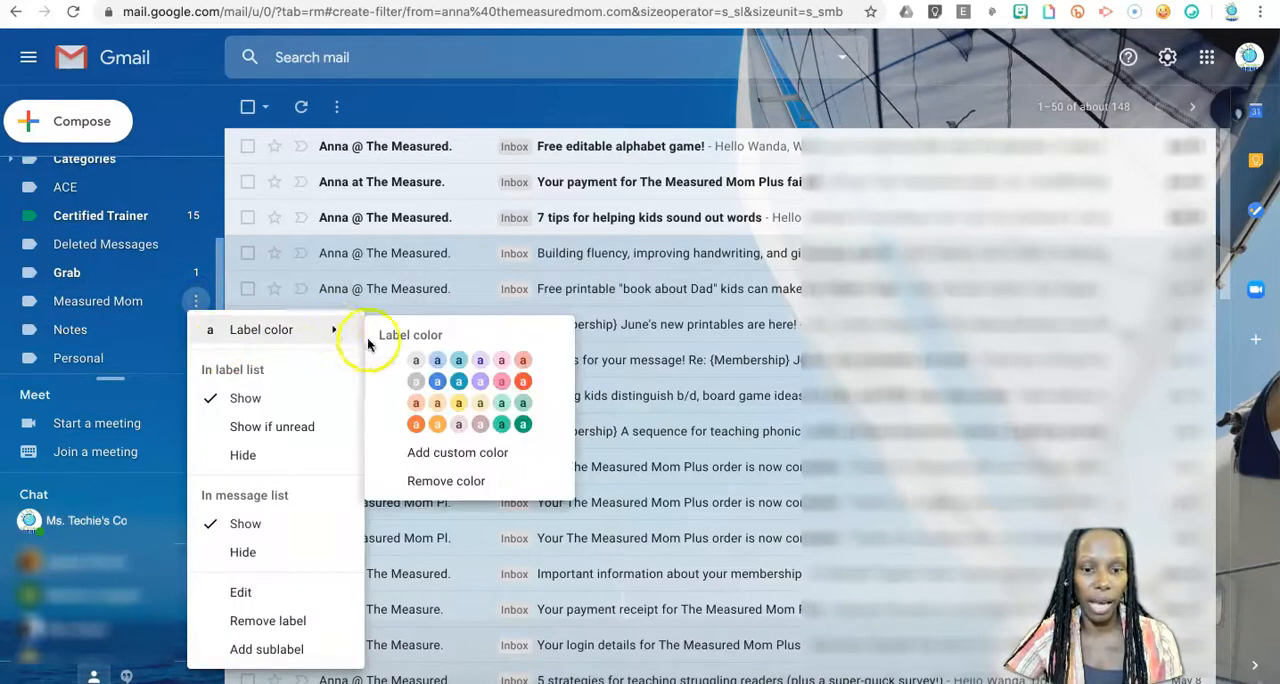
{"action": "left_click", "coordinate": [503, 403]}
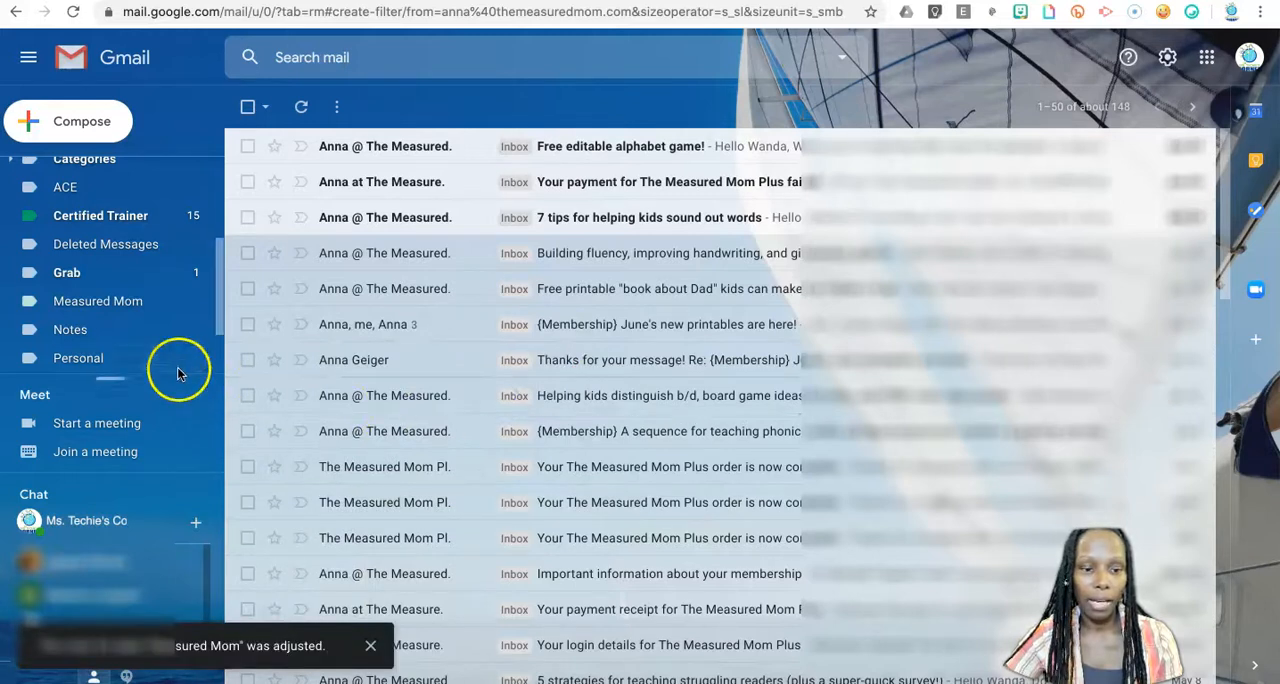
Return to the inbox and check the unread messages for remaining Measured Mom mail.
{"action": "scroll", "coordinate": [115, 224], "scroll_direction": "up", "scroll_amount": 5}
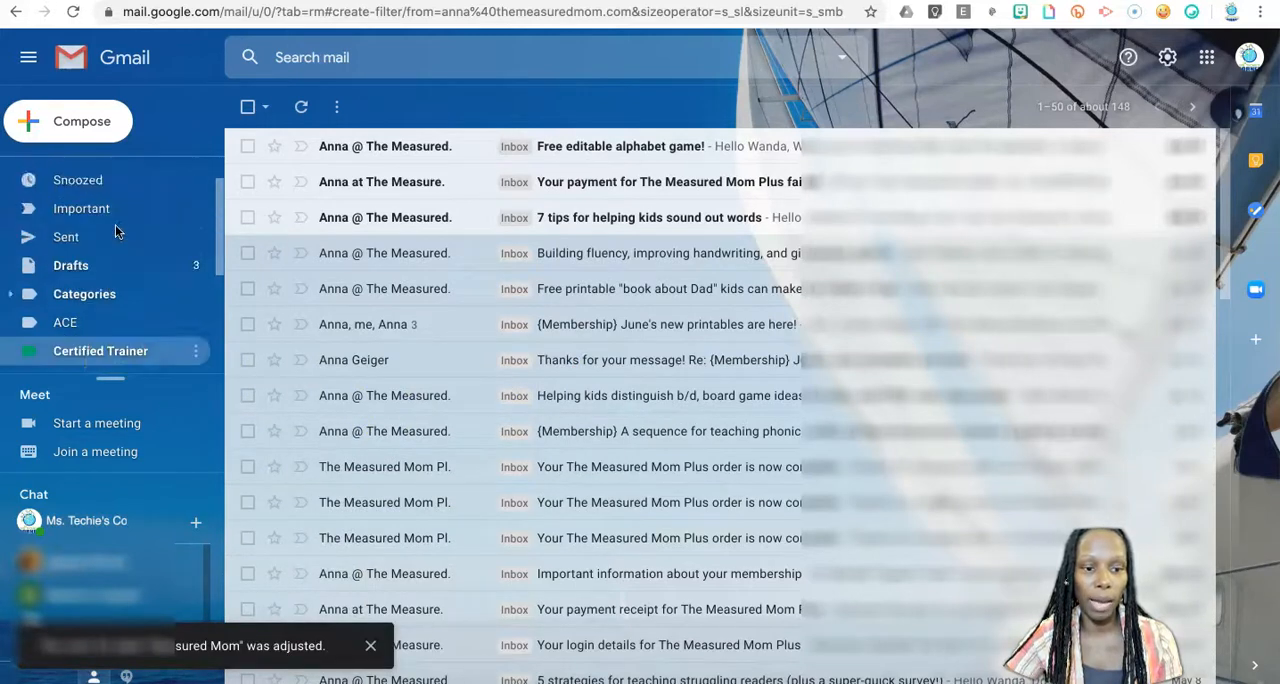
{"action": "left_click", "coordinate": [76, 172]}
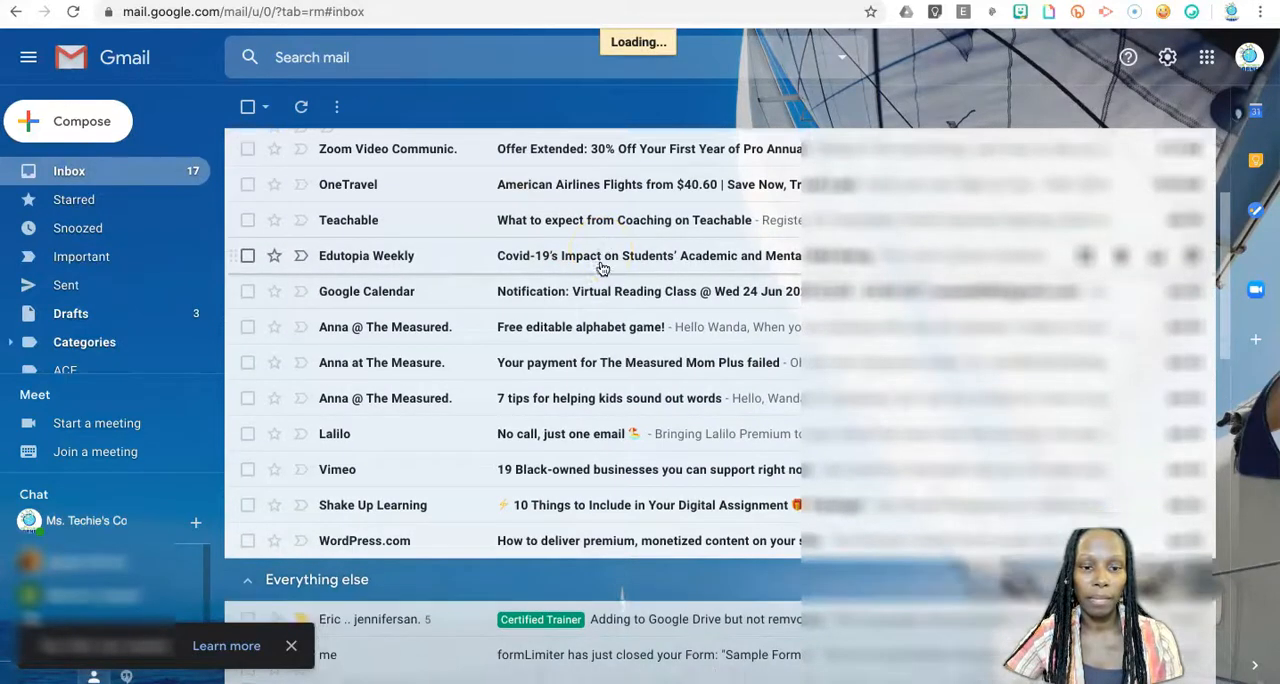
{"action": "scroll", "coordinate": [603, 268], "scroll_direction": "up", "scroll_amount": 4}
{"action": "scroll", "coordinate": [603, 268], "scroll_direction": "down", "scroll_amount": 3}
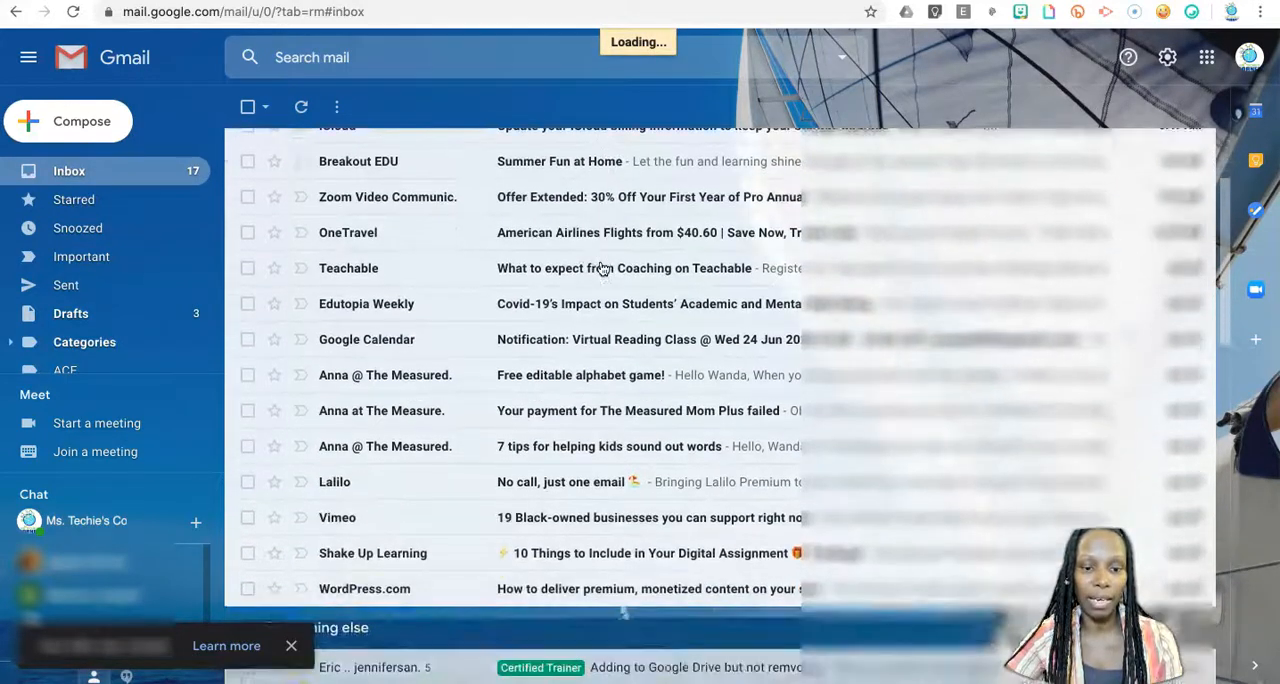
{"action": "scroll", "coordinate": [603, 268], "scroll_direction": "up", "scroll_amount": 5}
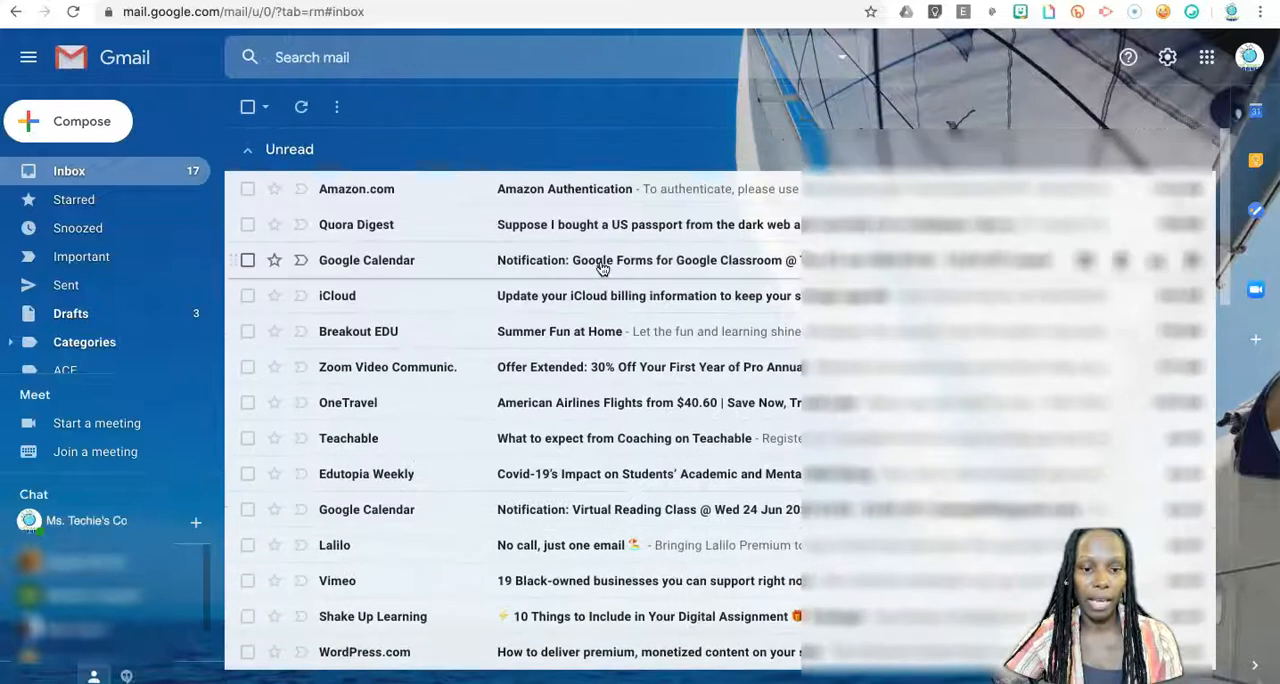
{"action": "scroll", "coordinate": [569, 378], "scroll_direction": "down", "scroll_amount": 1}
{"action": "scroll", "coordinate": [569, 378], "scroll_direction": "up", "scroll_amount": 1}
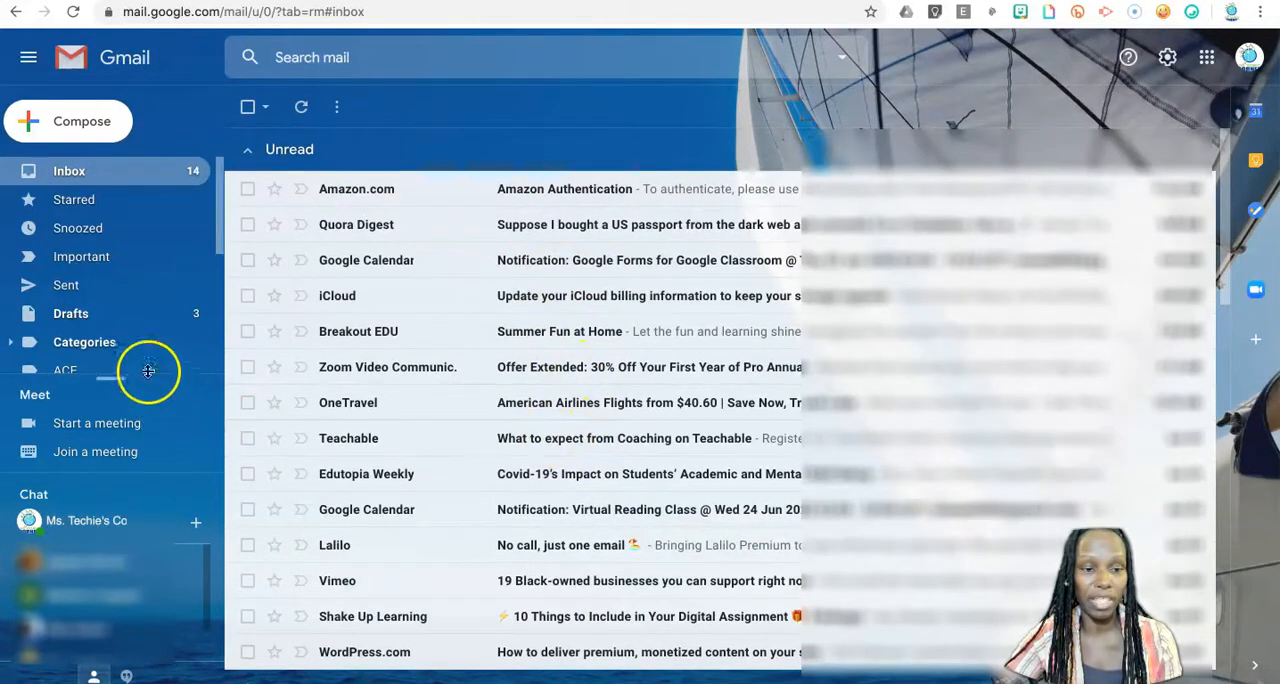
Open the Measured Mom label and look through the messages filed under it.
{"action": "scroll", "coordinate": [112, 309], "scroll_direction": "down", "scroll_amount": 3}
{"action": "scroll", "coordinate": [112, 312], "scroll_direction": "down", "scroll_amount": 1}
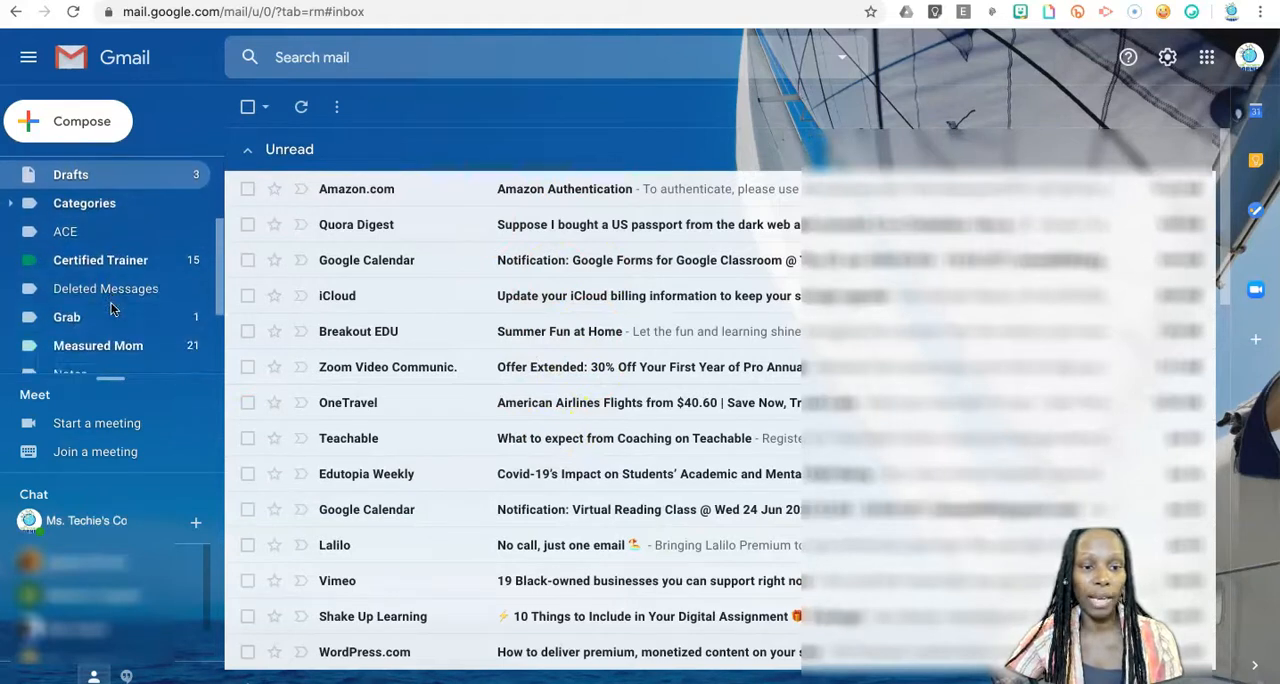
{"action": "left_click", "coordinate": [128, 347]}
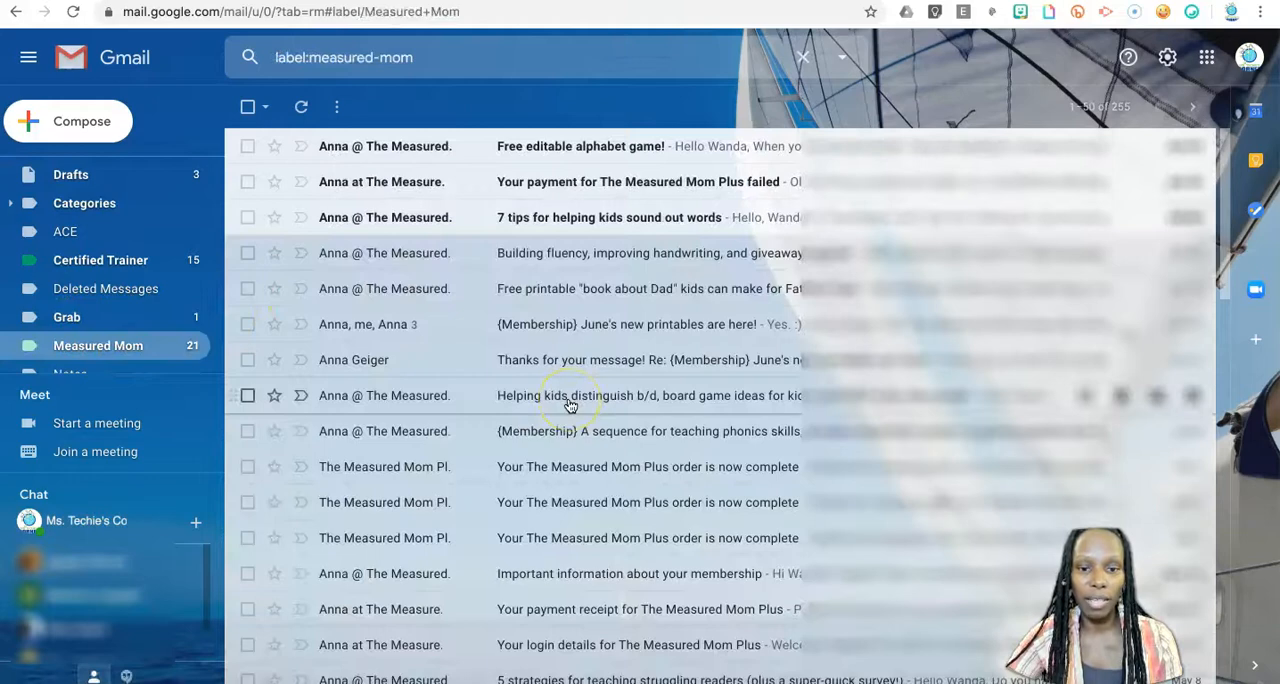
{"action": "scroll", "coordinate": [570, 405], "scroll_direction": "down", "scroll_amount": 13}
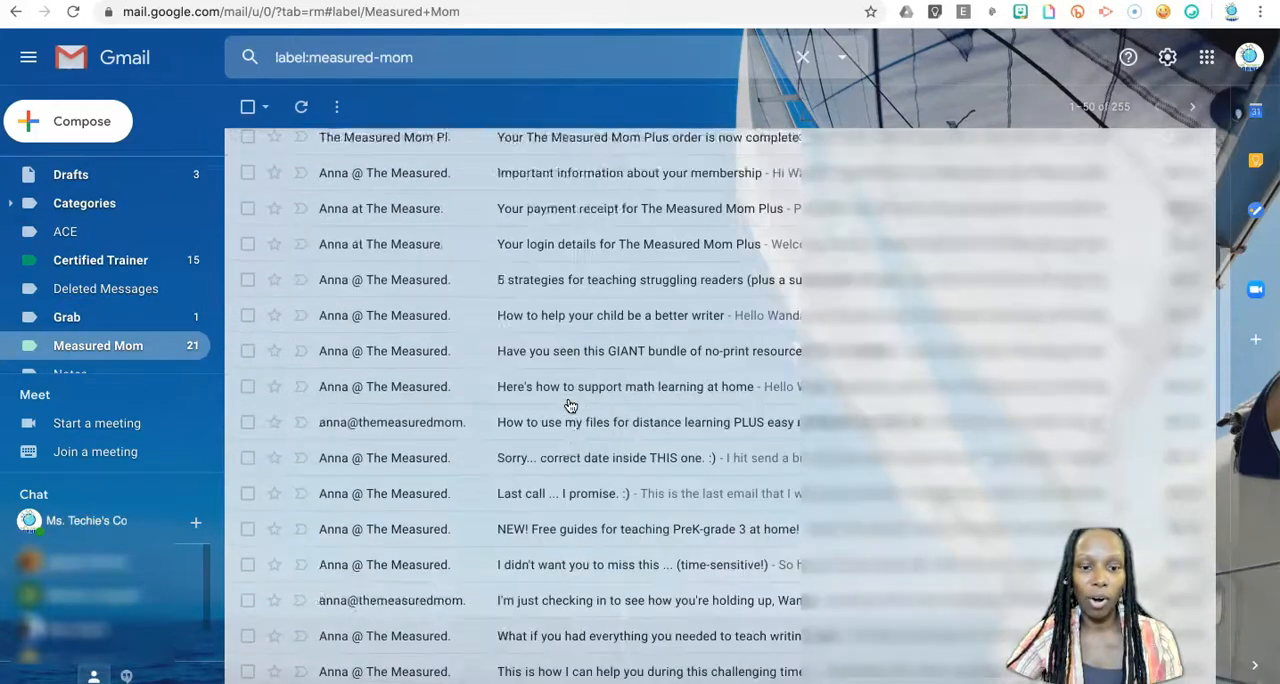
{"action": "scroll", "coordinate": [570, 405], "scroll_direction": "up", "scroll_amount": 12}
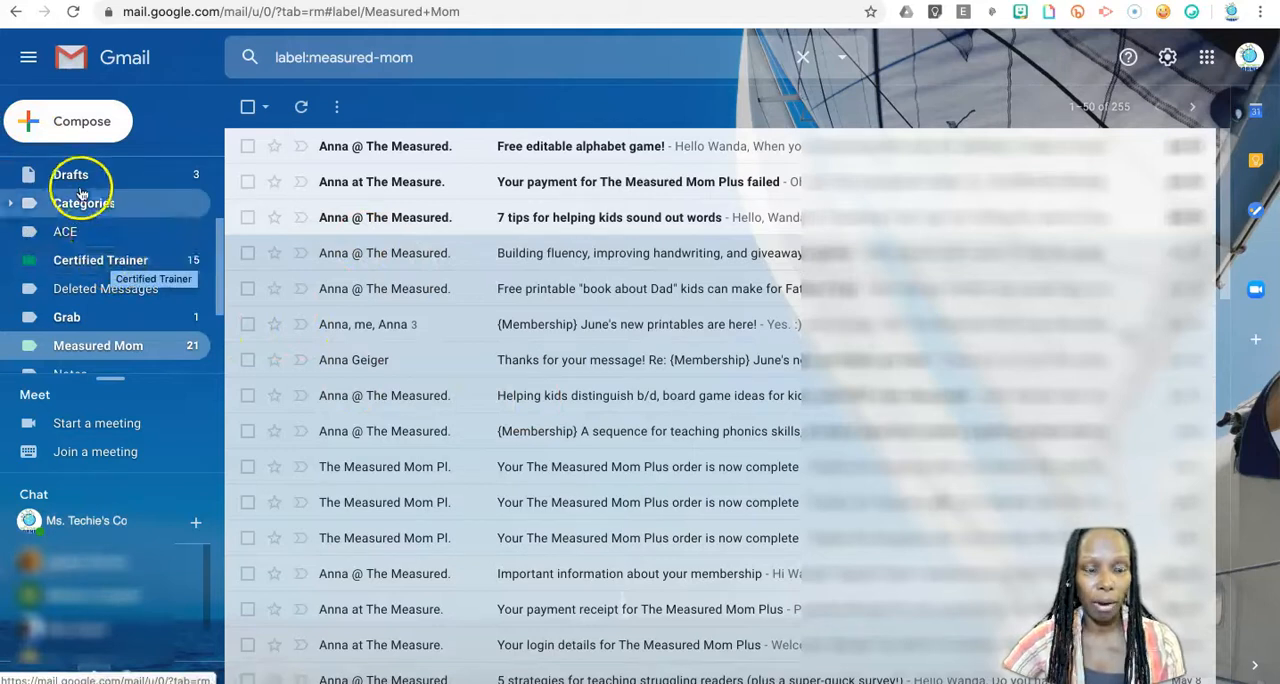
Start a filter based on the unread WordPress.com message in the inbox, using its mailing list as the criterion.
{"action": "scroll", "coordinate": [95, 175], "scroll_direction": "up", "scroll_amount": 3}
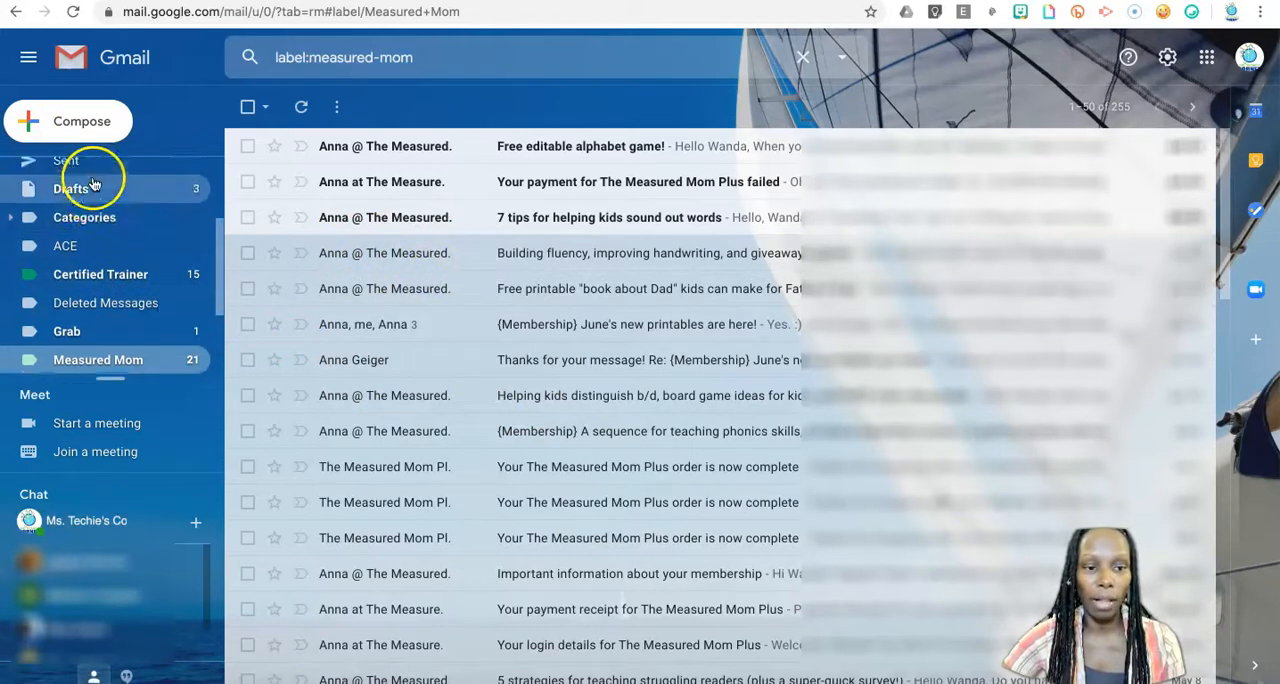
{"action": "left_click", "coordinate": [86, 173]}
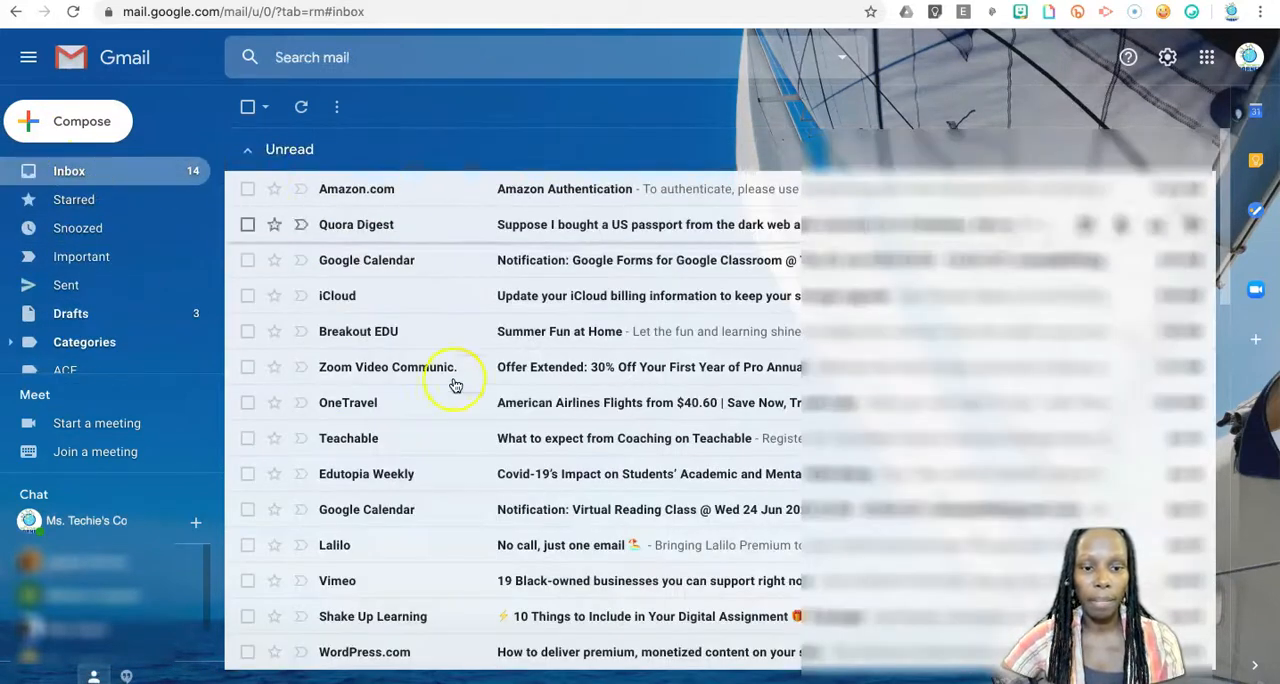
{"action": "scroll", "coordinate": [455, 414], "scroll_direction": "down", "scroll_amount": 2}
{"action": "scroll", "coordinate": [455, 414], "scroll_direction": "down", "scroll_amount": 3}
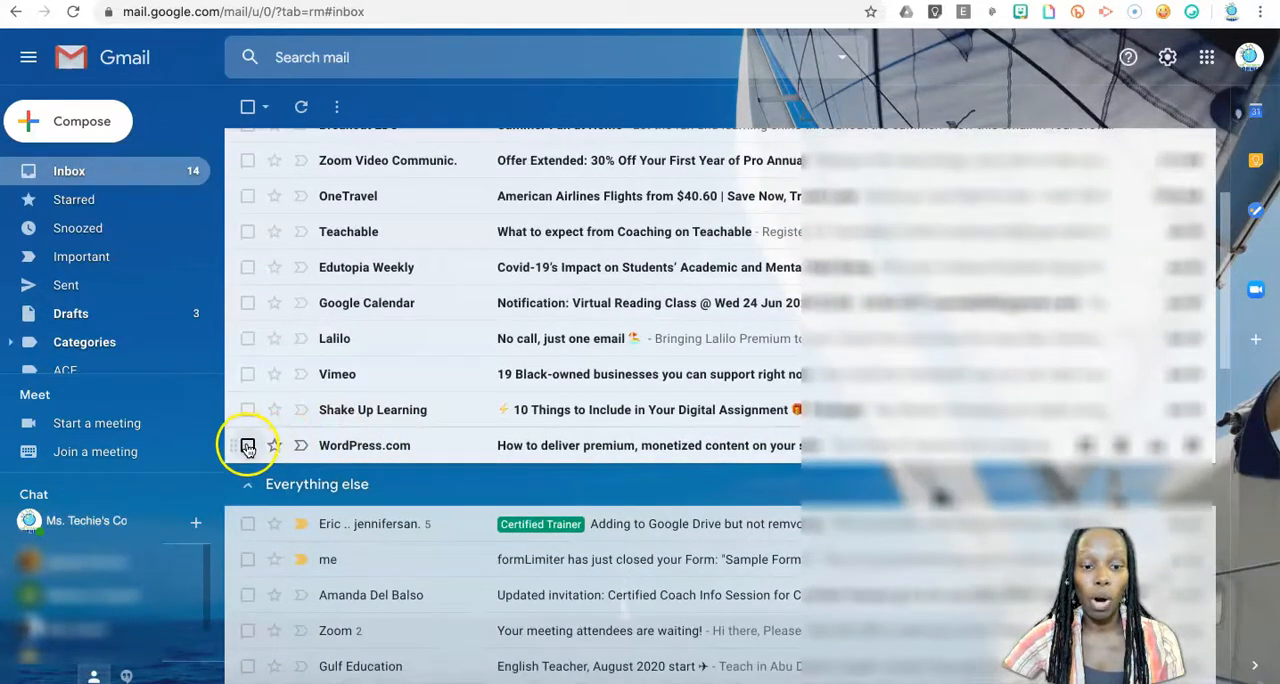
{"action": "left_click", "coordinate": [248, 447]}
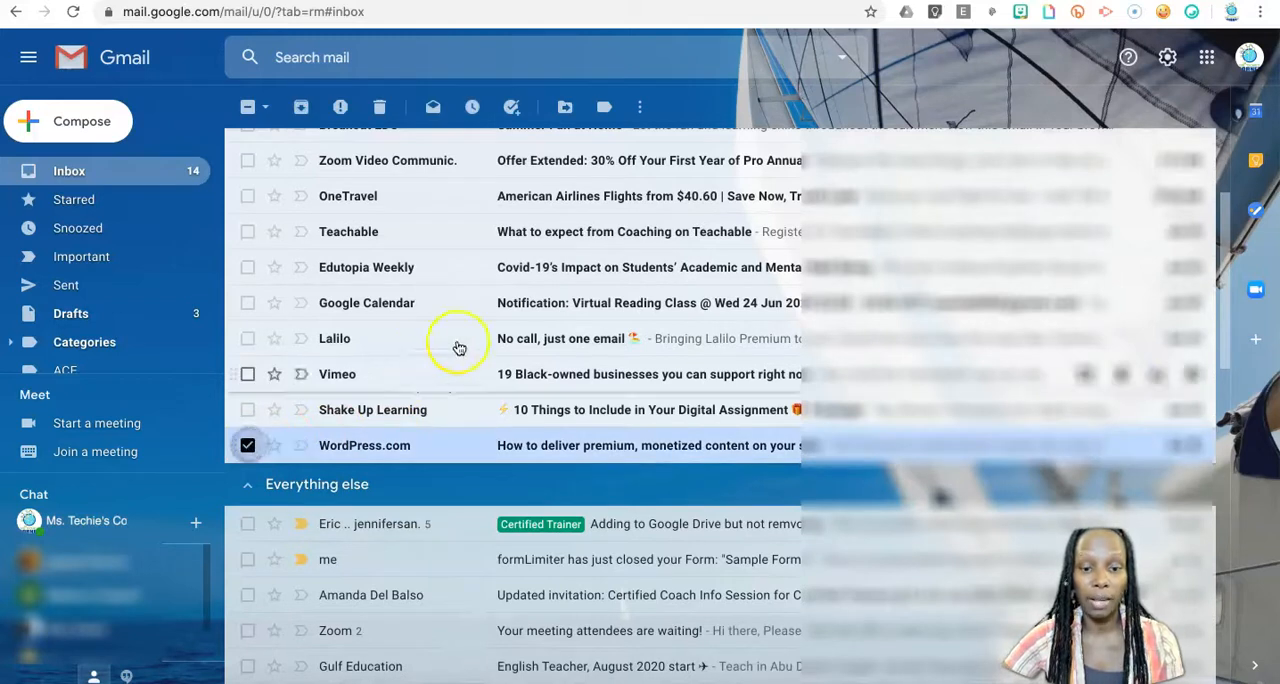
{"action": "scroll", "coordinate": [457, 343], "scroll_direction": "up", "scroll_amount": 3}
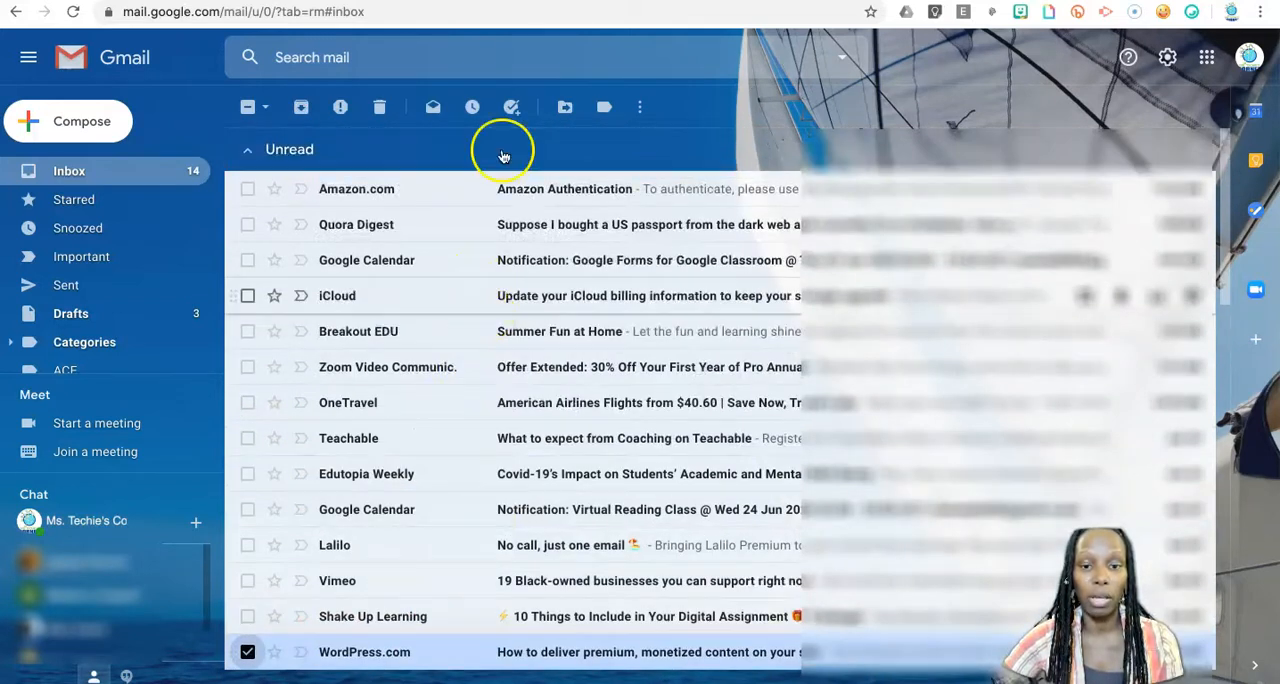
{"action": "left_click", "coordinate": [640, 106]}
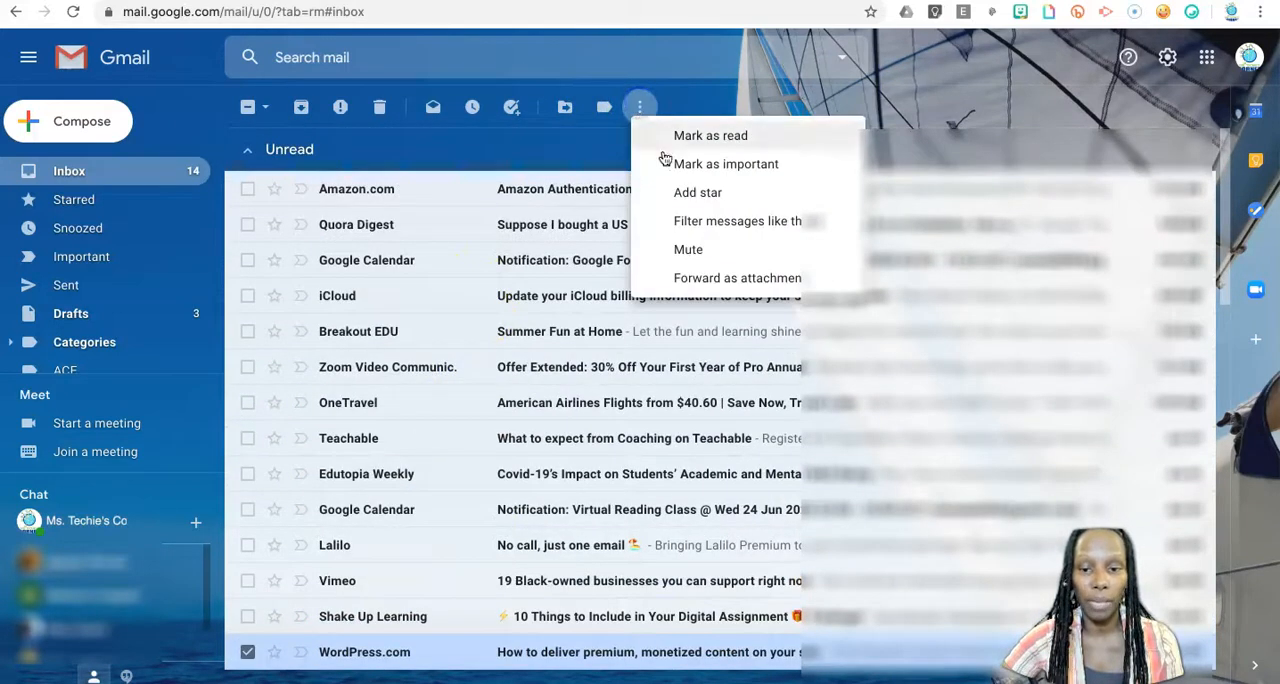
{"action": "left_click", "coordinate": [746, 220]}
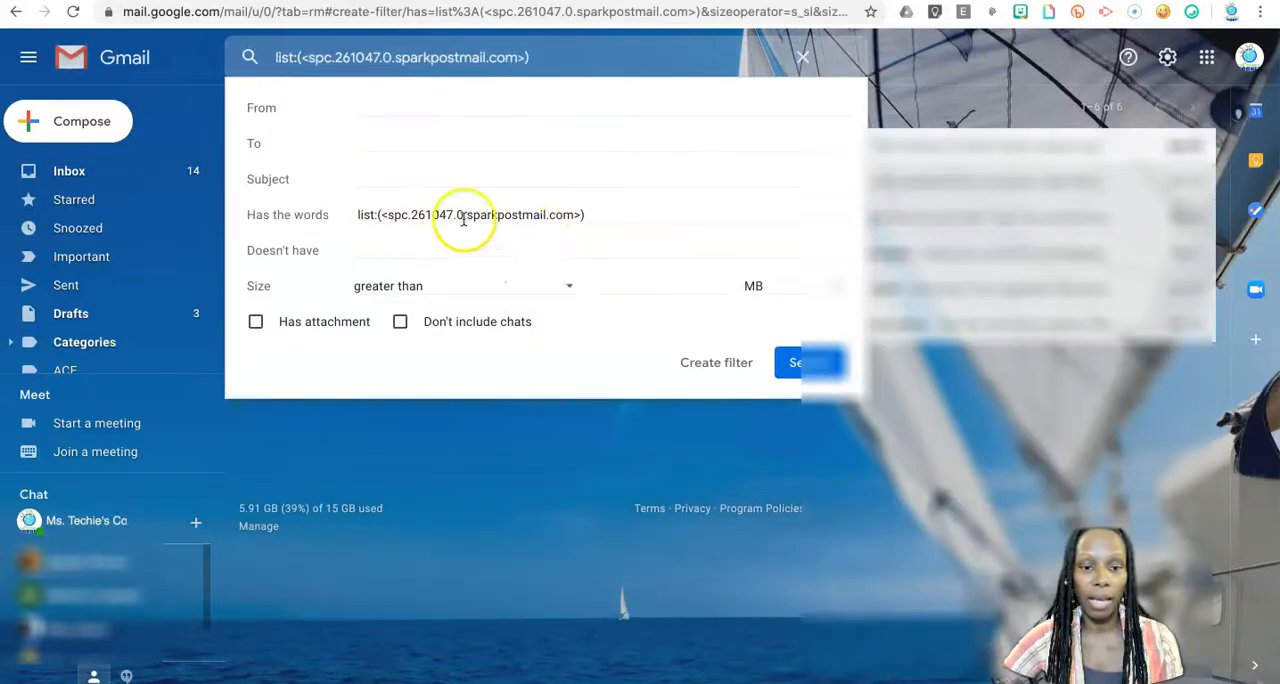
{"action": "left_click", "coordinate": [730, 368]}
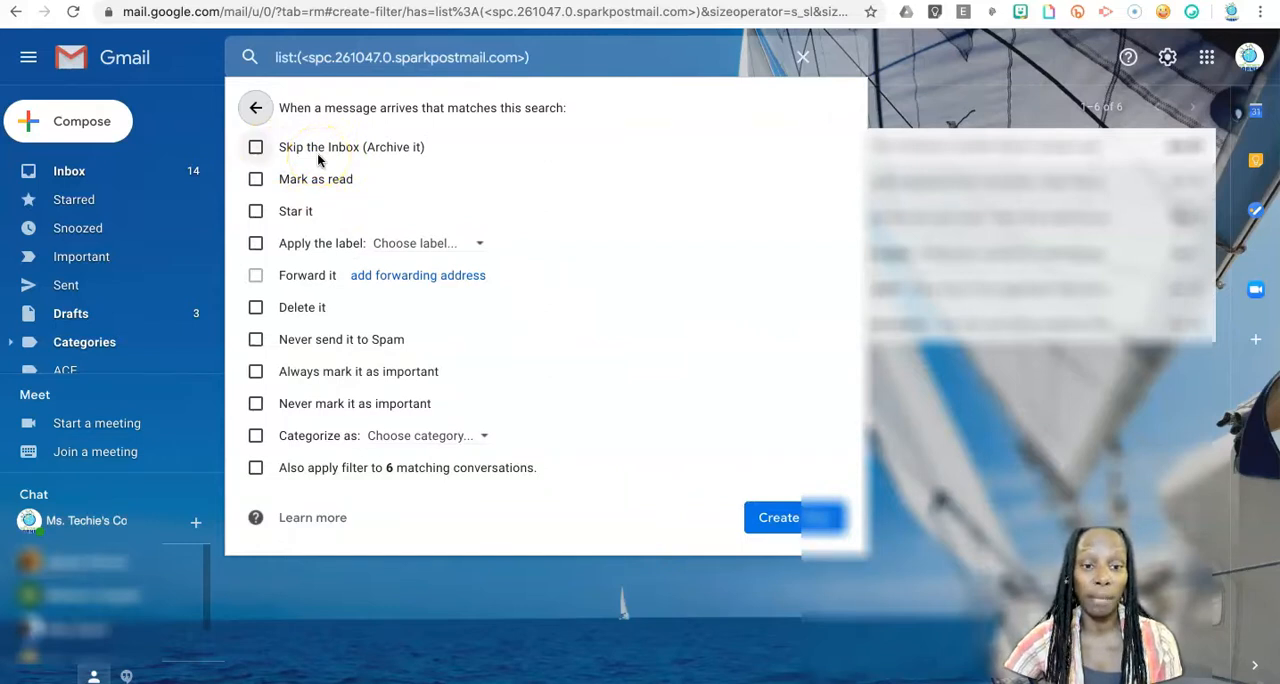
Create the filter so it applies the Certified Trainer label to matching messages, including existing conversations, without archiving them.
{"action": "left_click", "coordinate": [256, 244]}
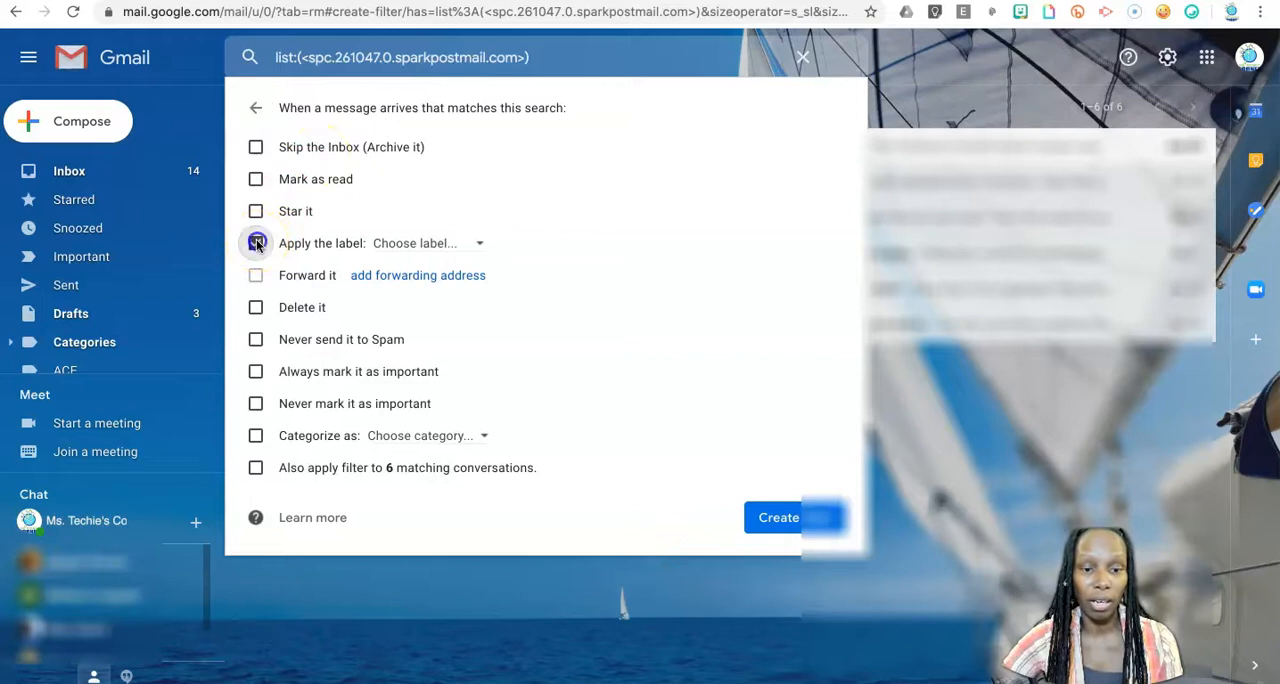
{"action": "left_click", "coordinate": [483, 247]}
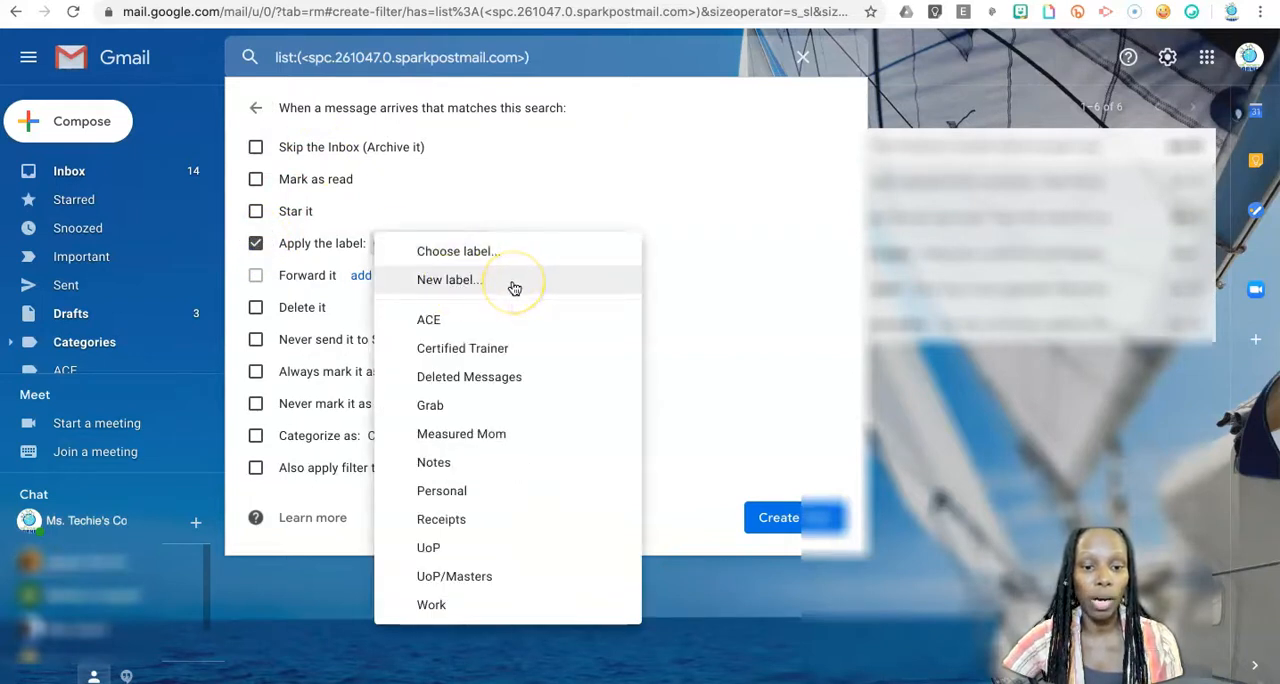
{"action": "left_click", "coordinate": [634, 345]}
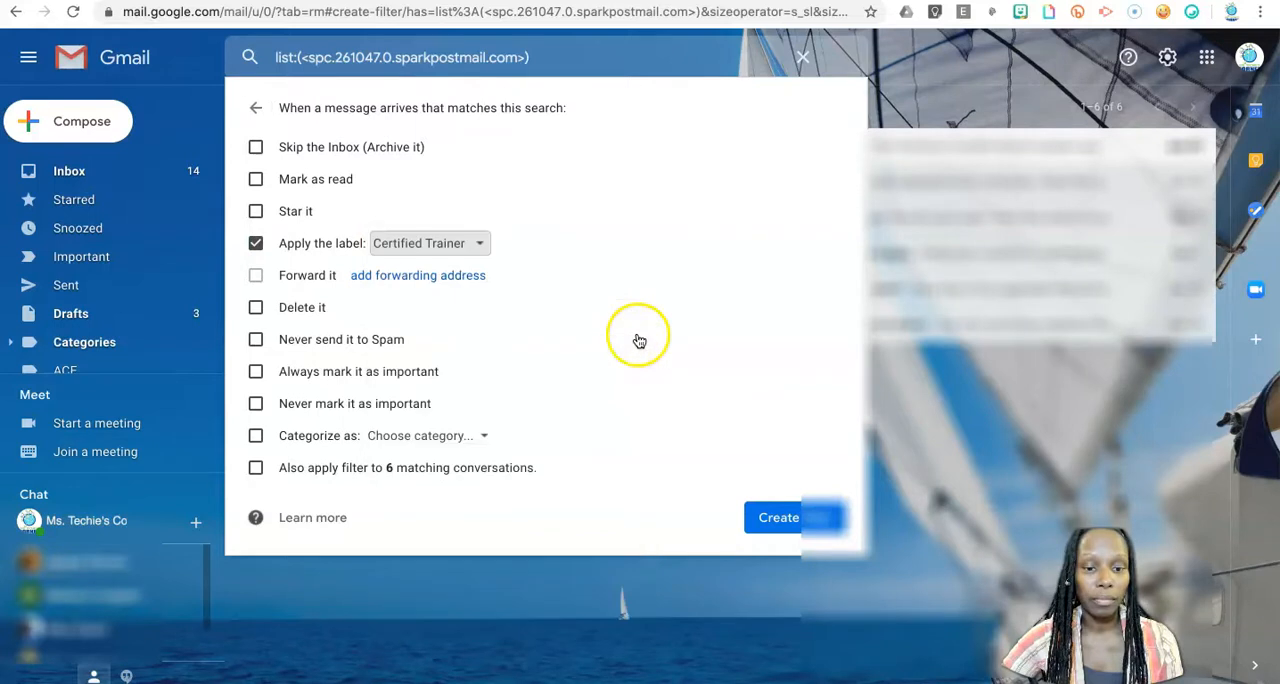
{"action": "left_click", "coordinate": [256, 469]}
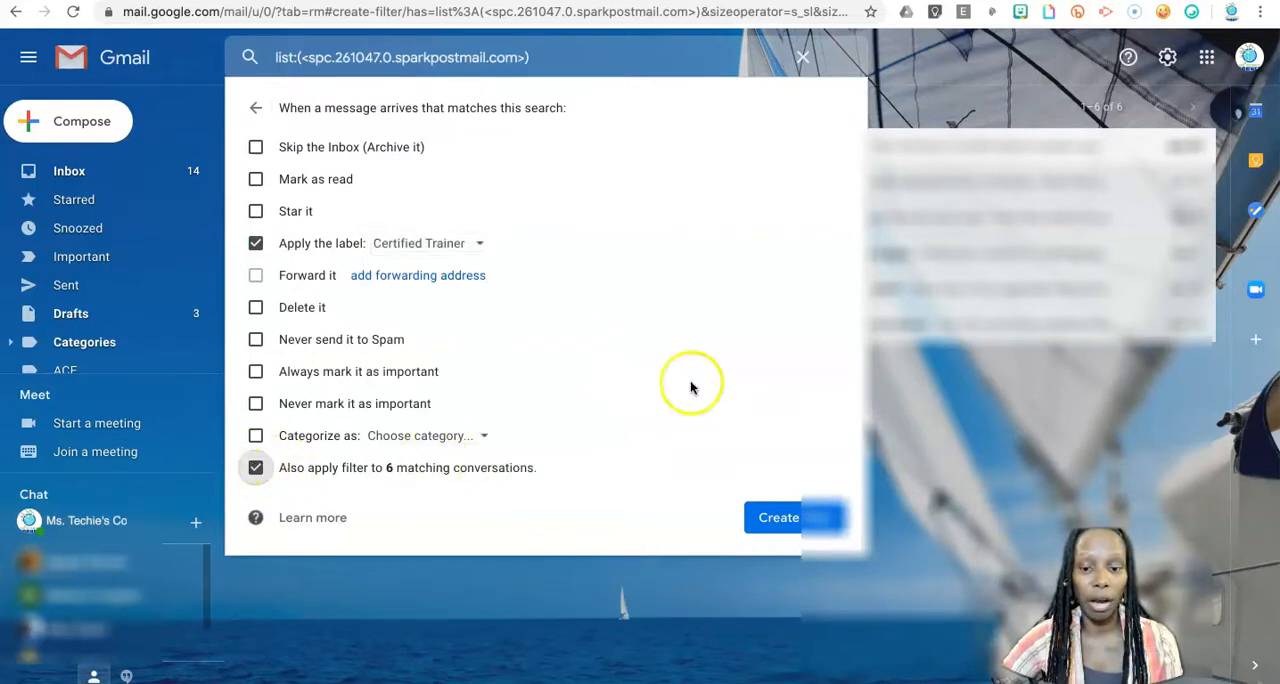
{"action": "left_click", "coordinate": [786, 524]}
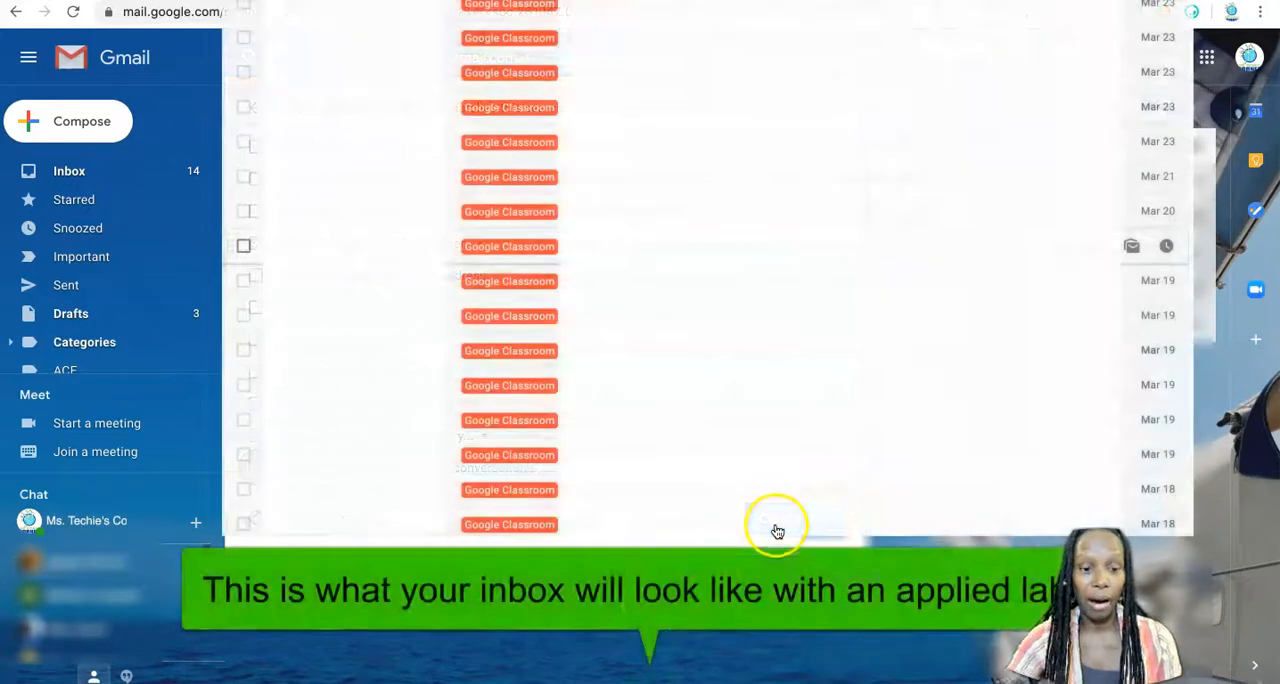